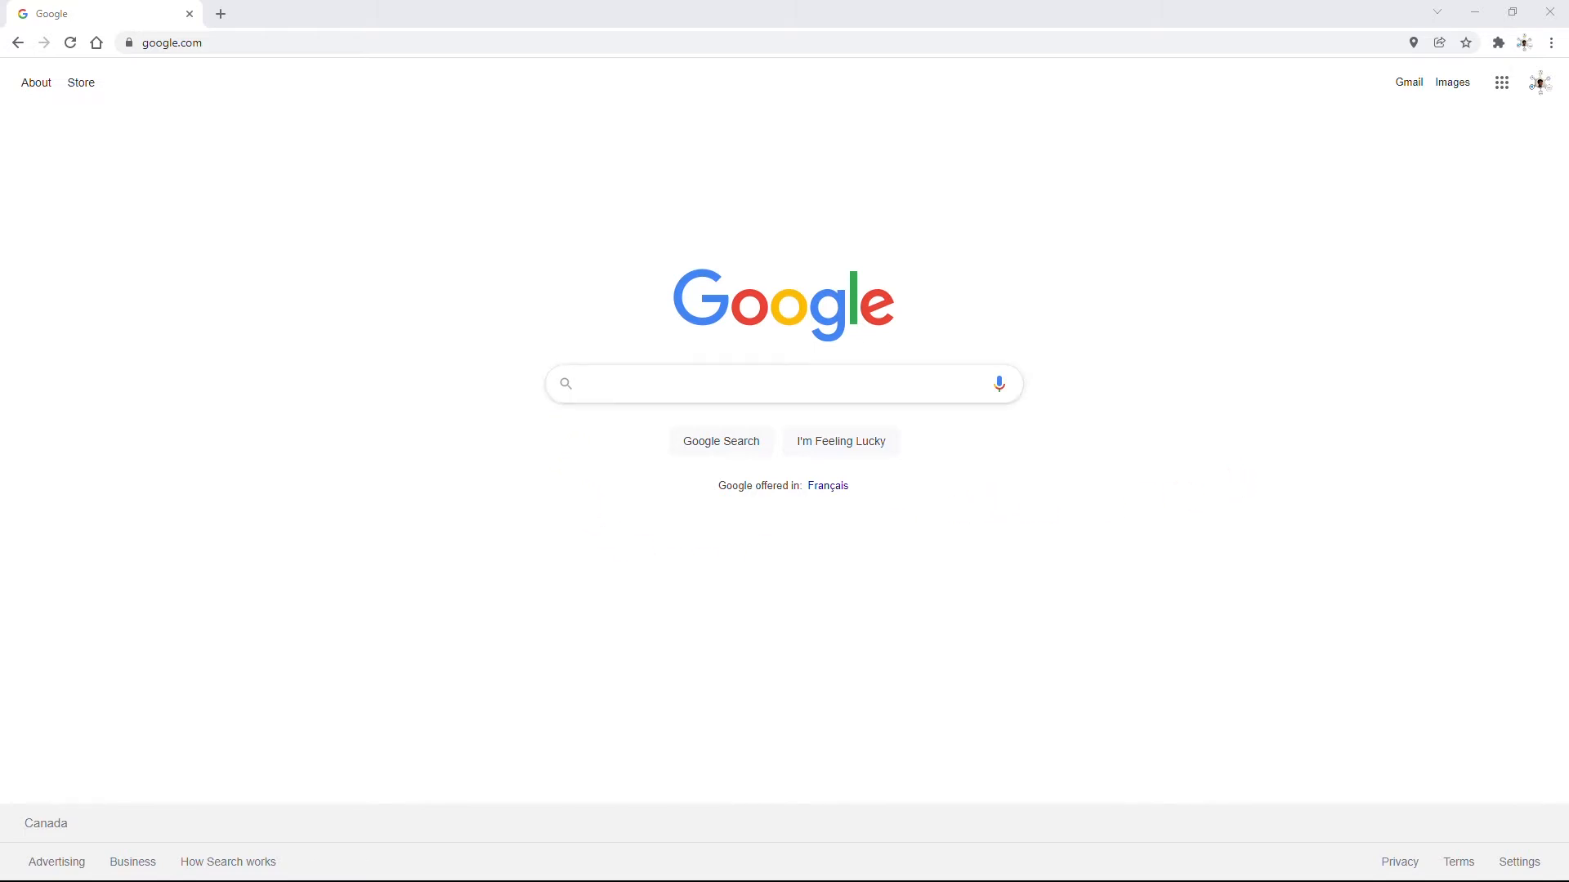
- Search Google for 'download virtualbox' and open the official VirtualBox Downloads page
{"action": "left_click", "coordinate": [886, 388]}
{"action": "type", "text": "d"}
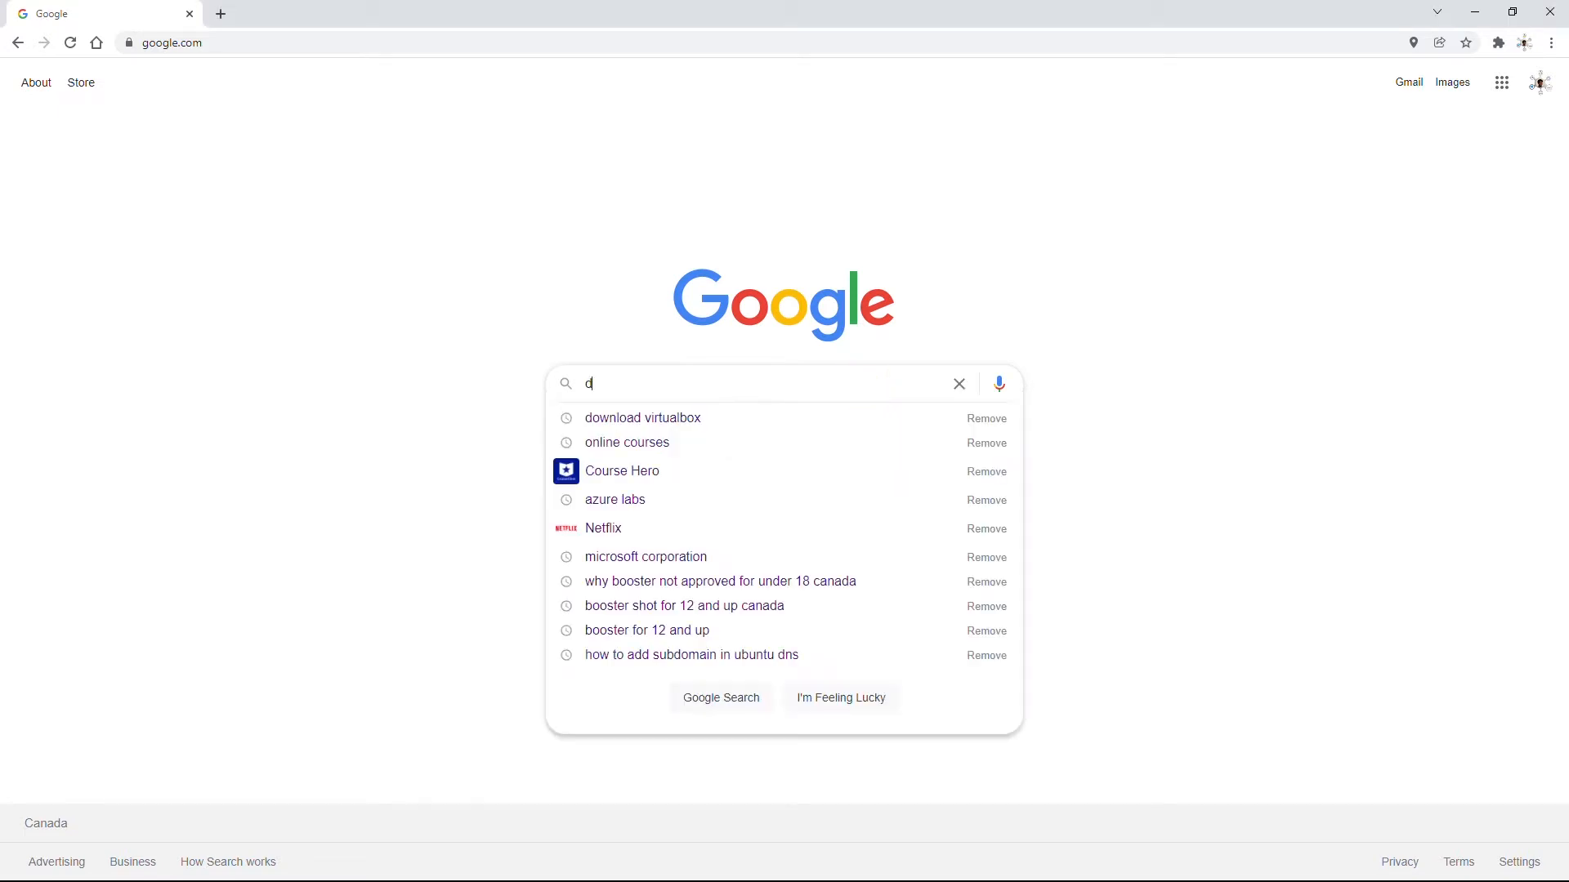
{"action": "type", "text": "ownload"}
{"action": "key", "text": "Down"}
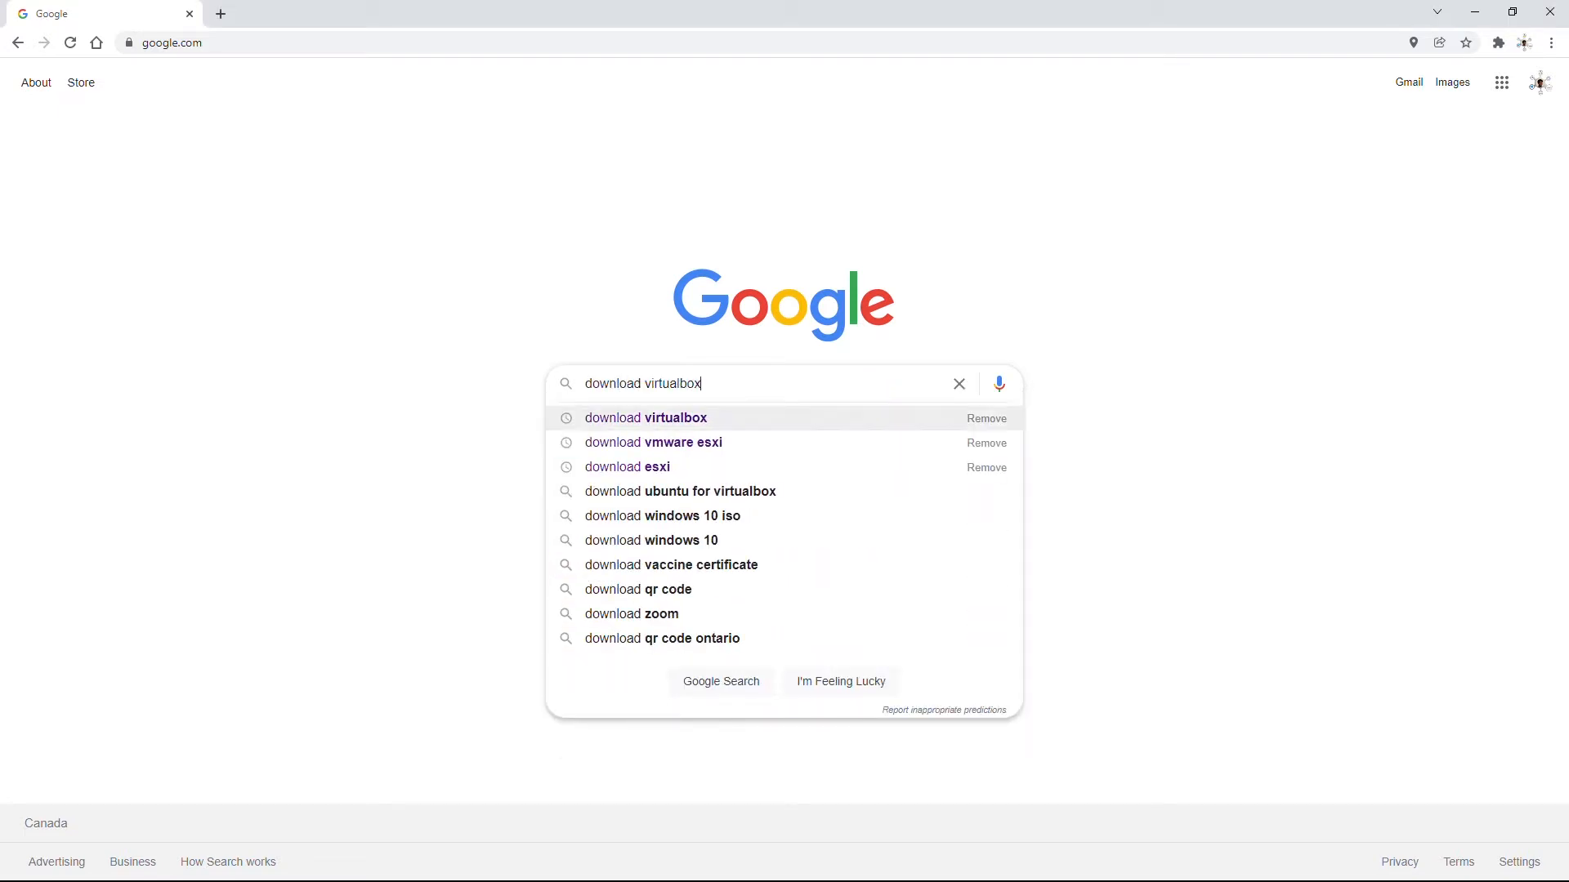
{"action": "key", "text": "Return"}
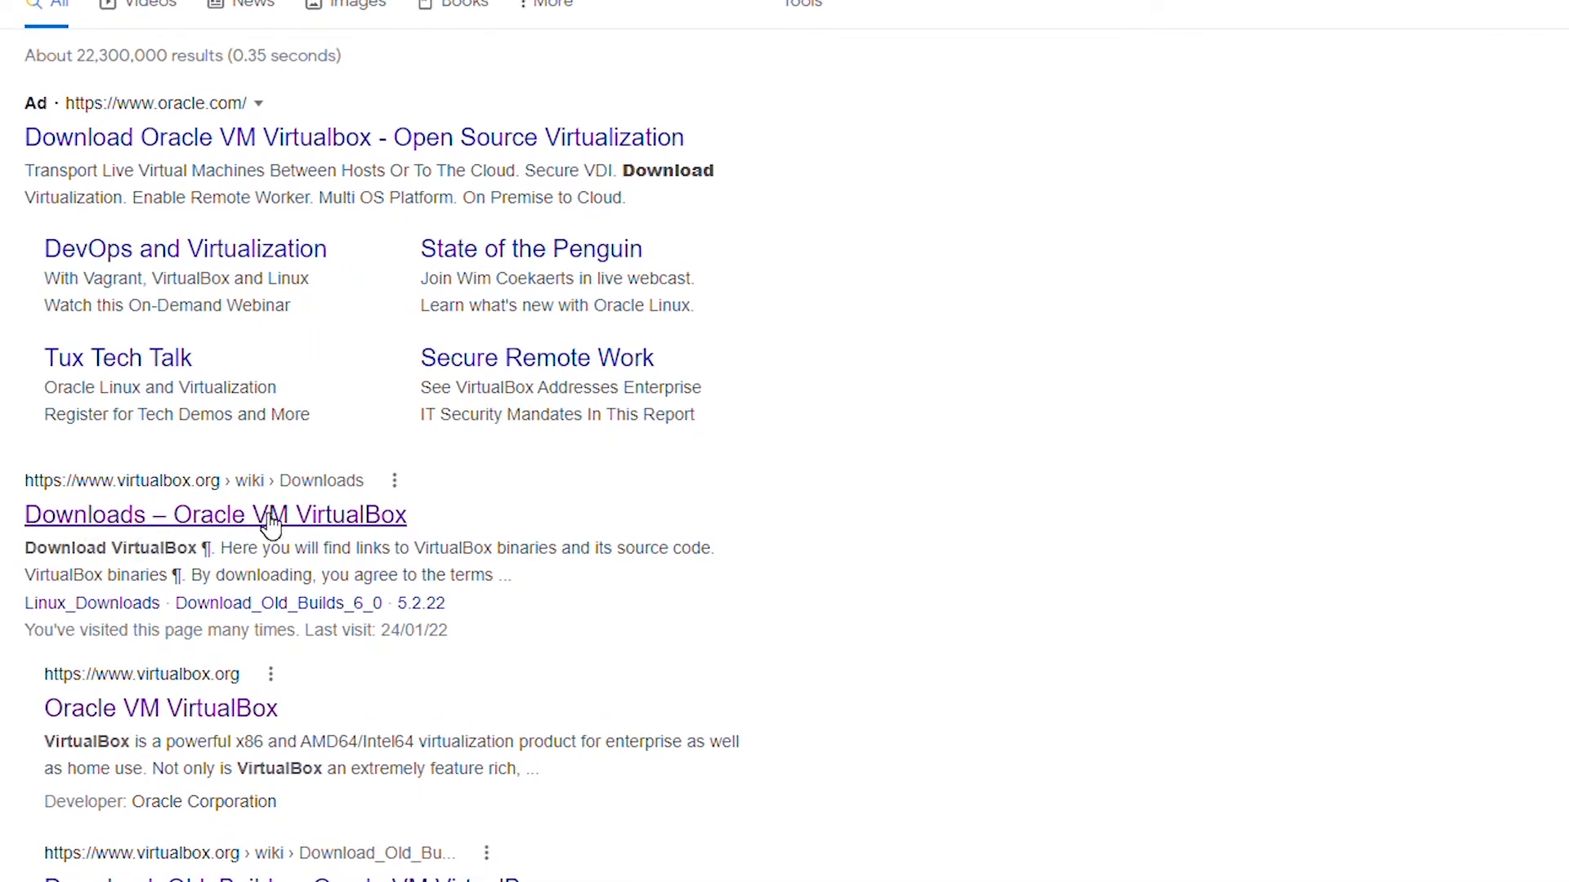
{"action": "left_click", "coordinate": [272, 517]}
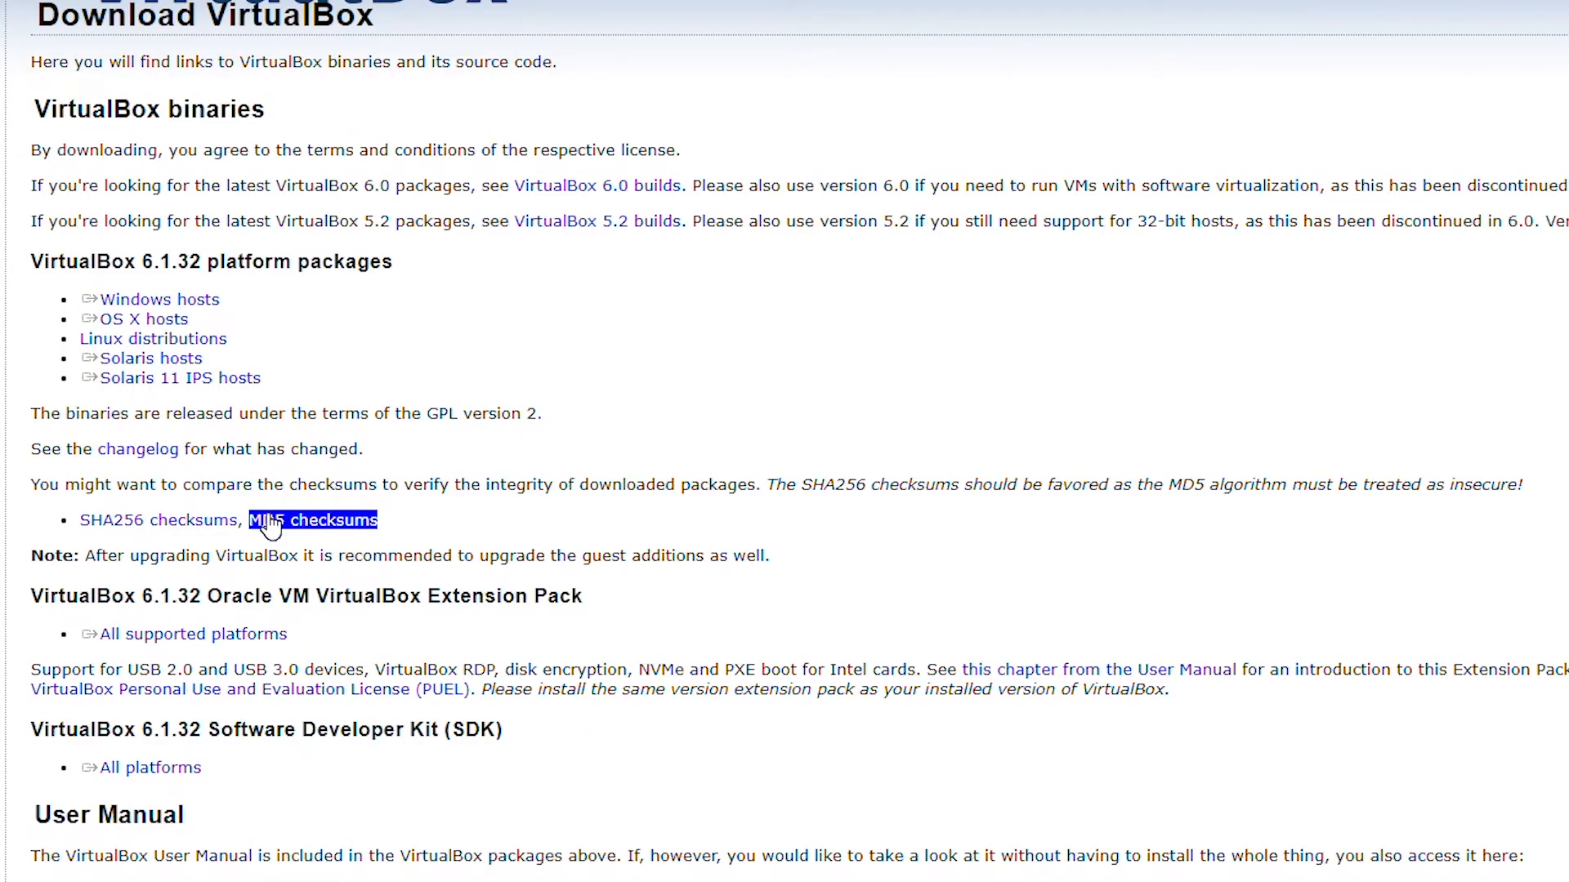
- Save the VirtualBox 6.1.32 Windows hosts installer into Downloads\Software and launch it
{"action": "left_click", "coordinate": [113, 305]}
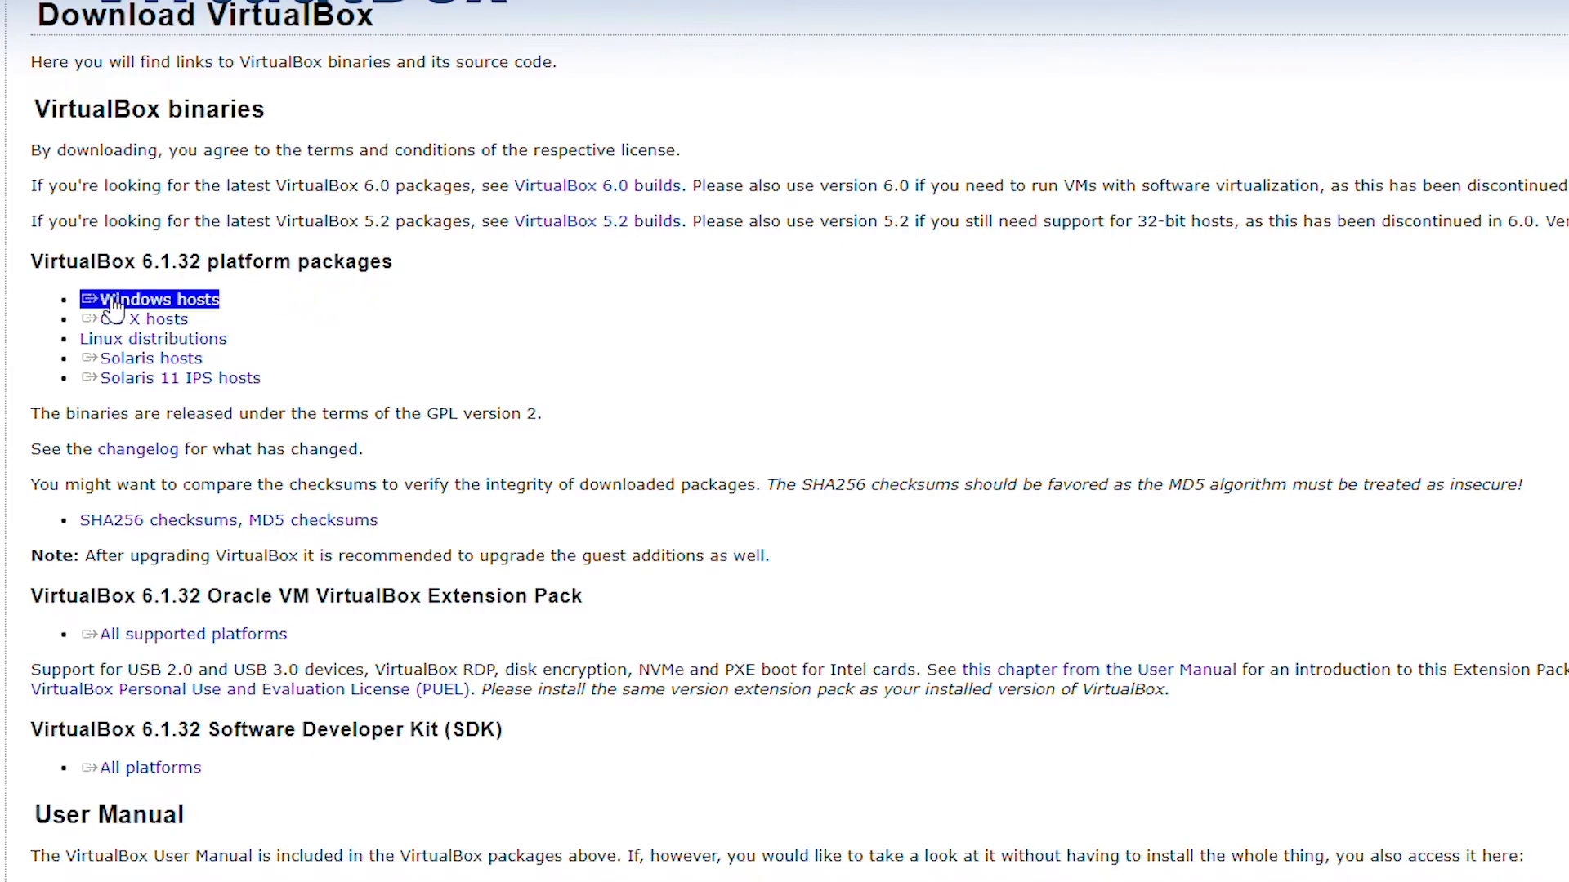
{"action": "left_click", "coordinate": [151, 321]}
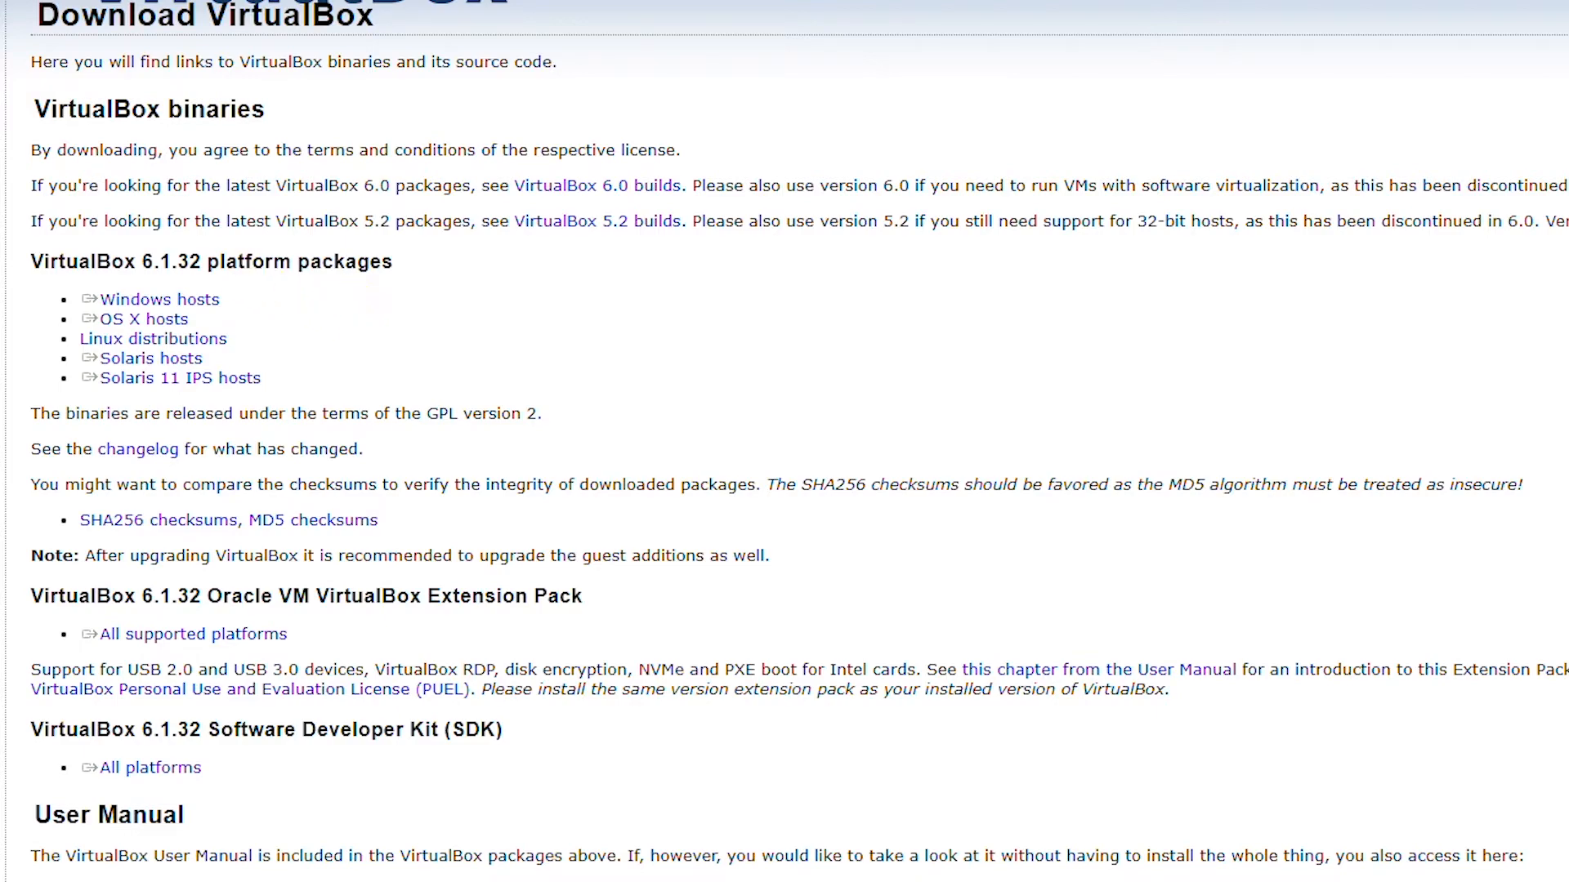
{"action": "left_click", "coordinate": [178, 299]}
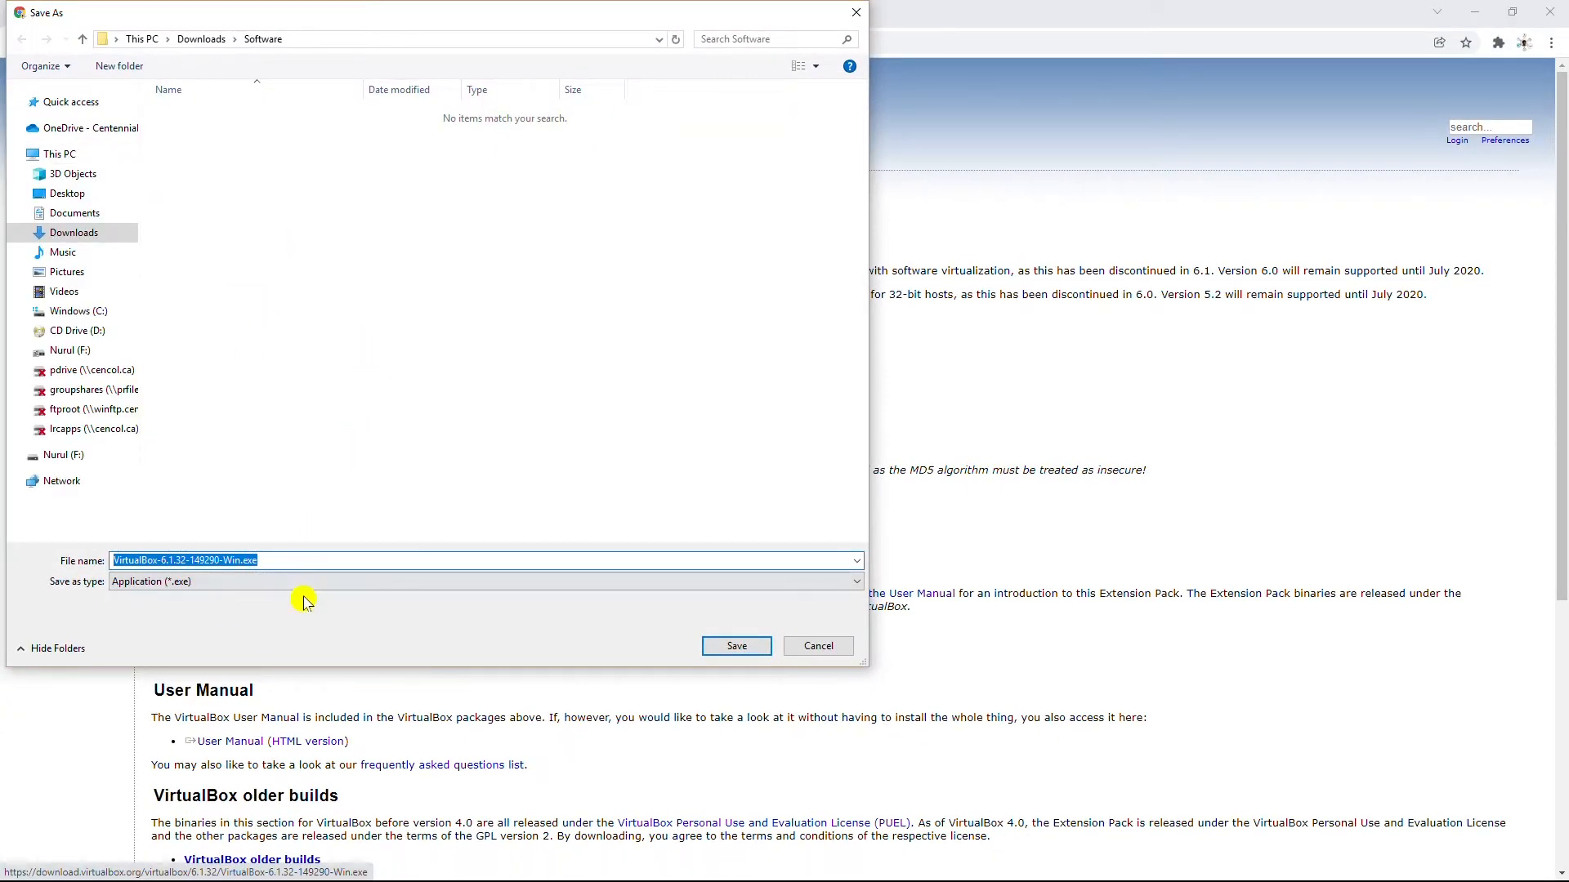
{"action": "left_click", "coordinate": [740, 648]}
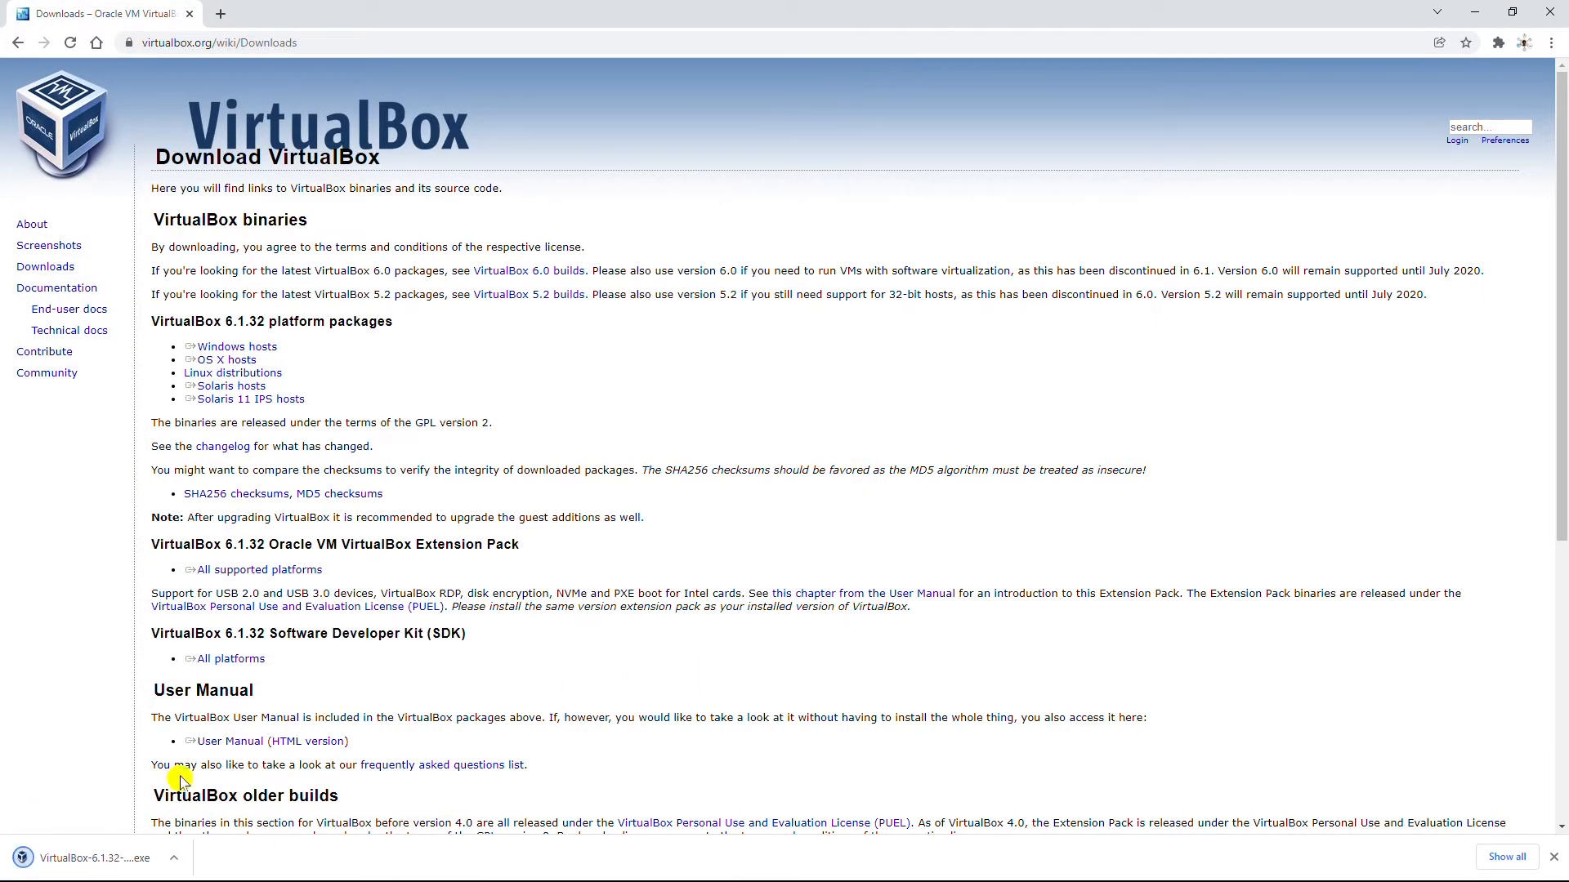
{"action": "left_click", "coordinate": [93, 865]}
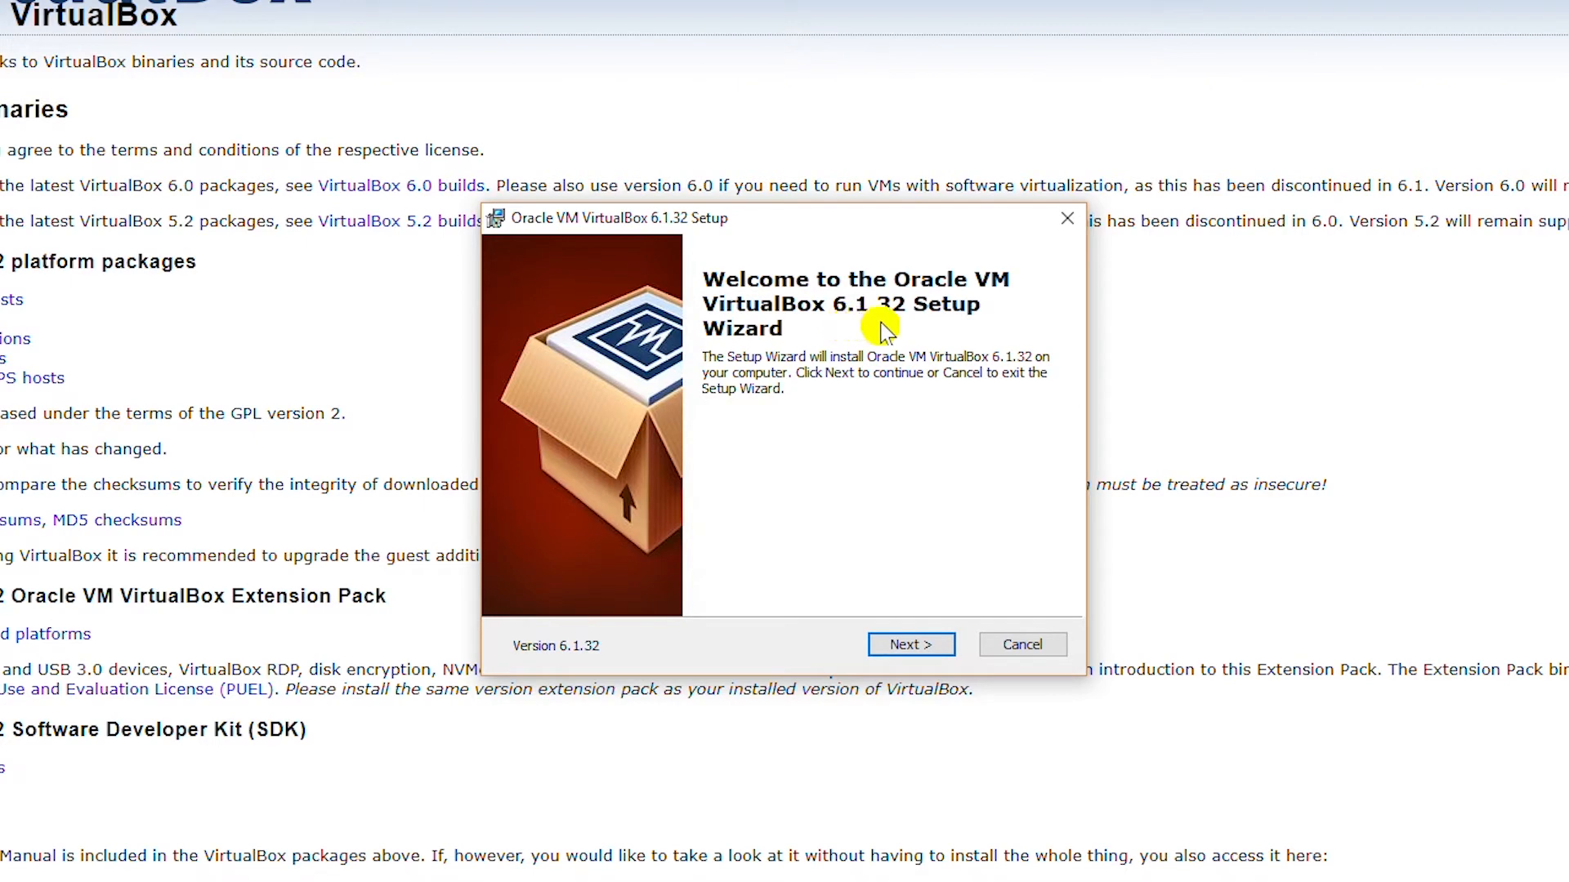
- Install VirtualBox 6.1.32 without desktop or Quick Launch shortcuts or file associations, accepting the network warning
{"action": "left_click", "coordinate": [894, 647]}
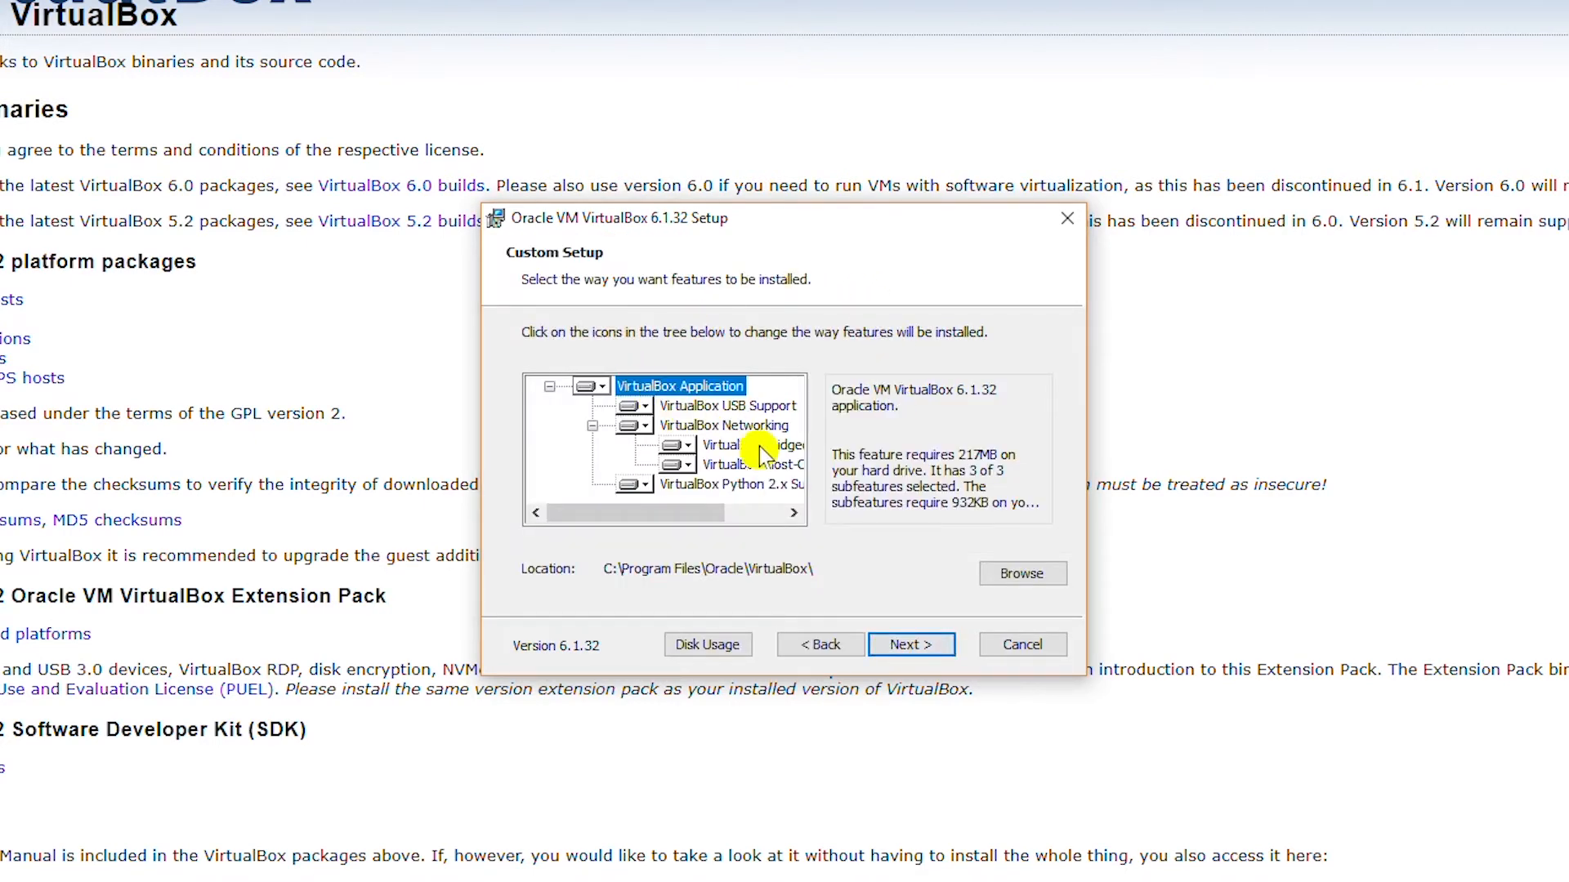
{"action": "left_click", "coordinate": [907, 646]}
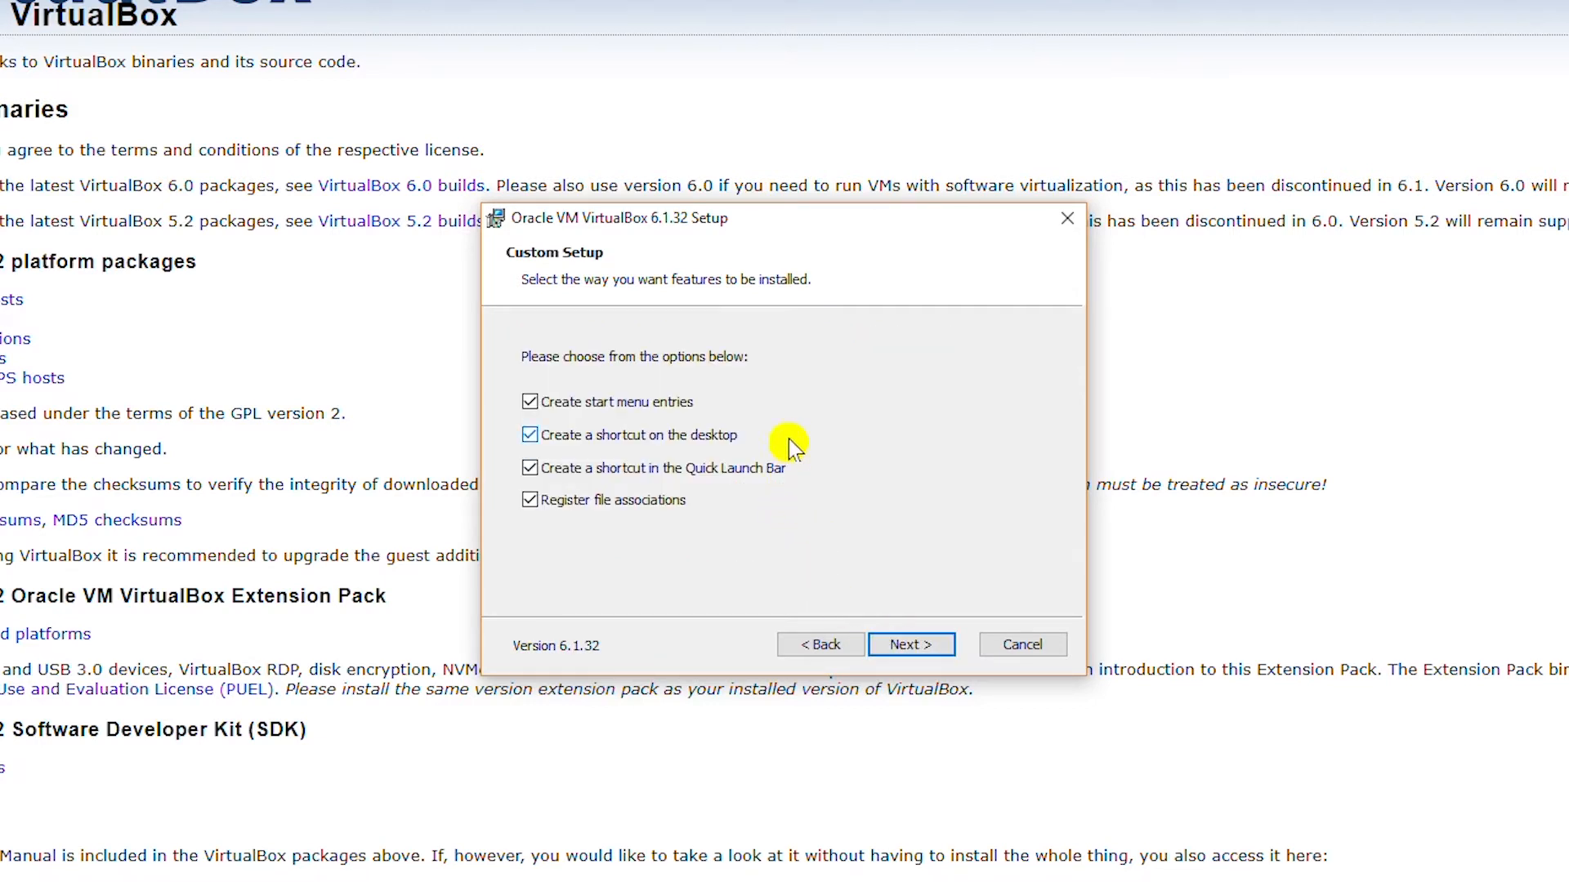
{"action": "left_click", "coordinate": [601, 438]}
{"action": "left_click", "coordinate": [633, 471]}
{"action": "left_click", "coordinate": [591, 508]}
{"action": "left_click", "coordinate": [923, 645]}
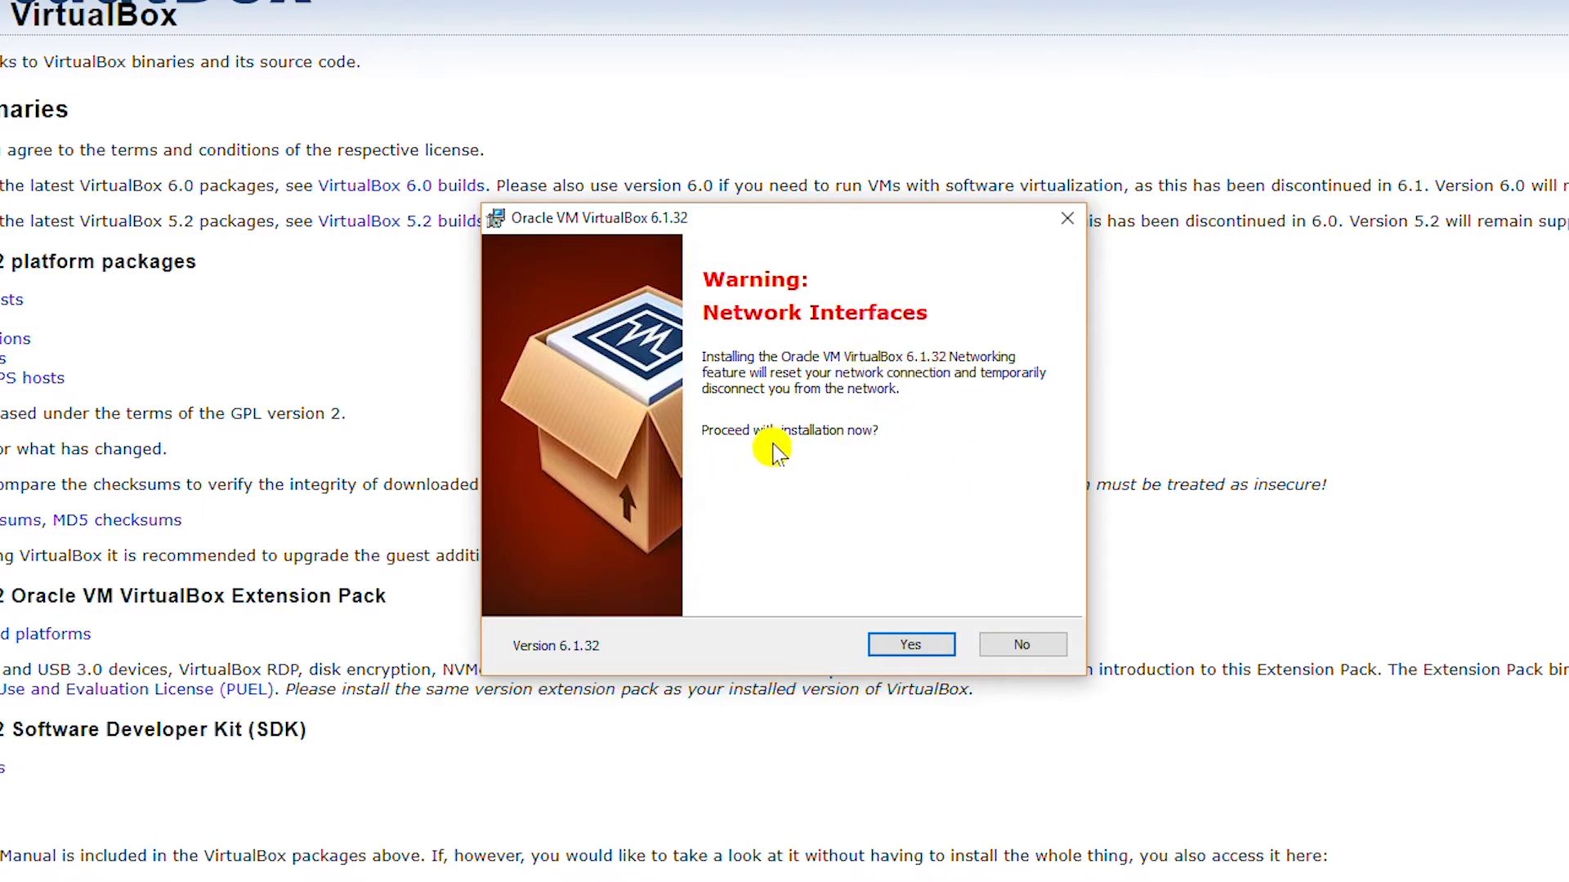
{"action": "left_click", "coordinate": [911, 646]}
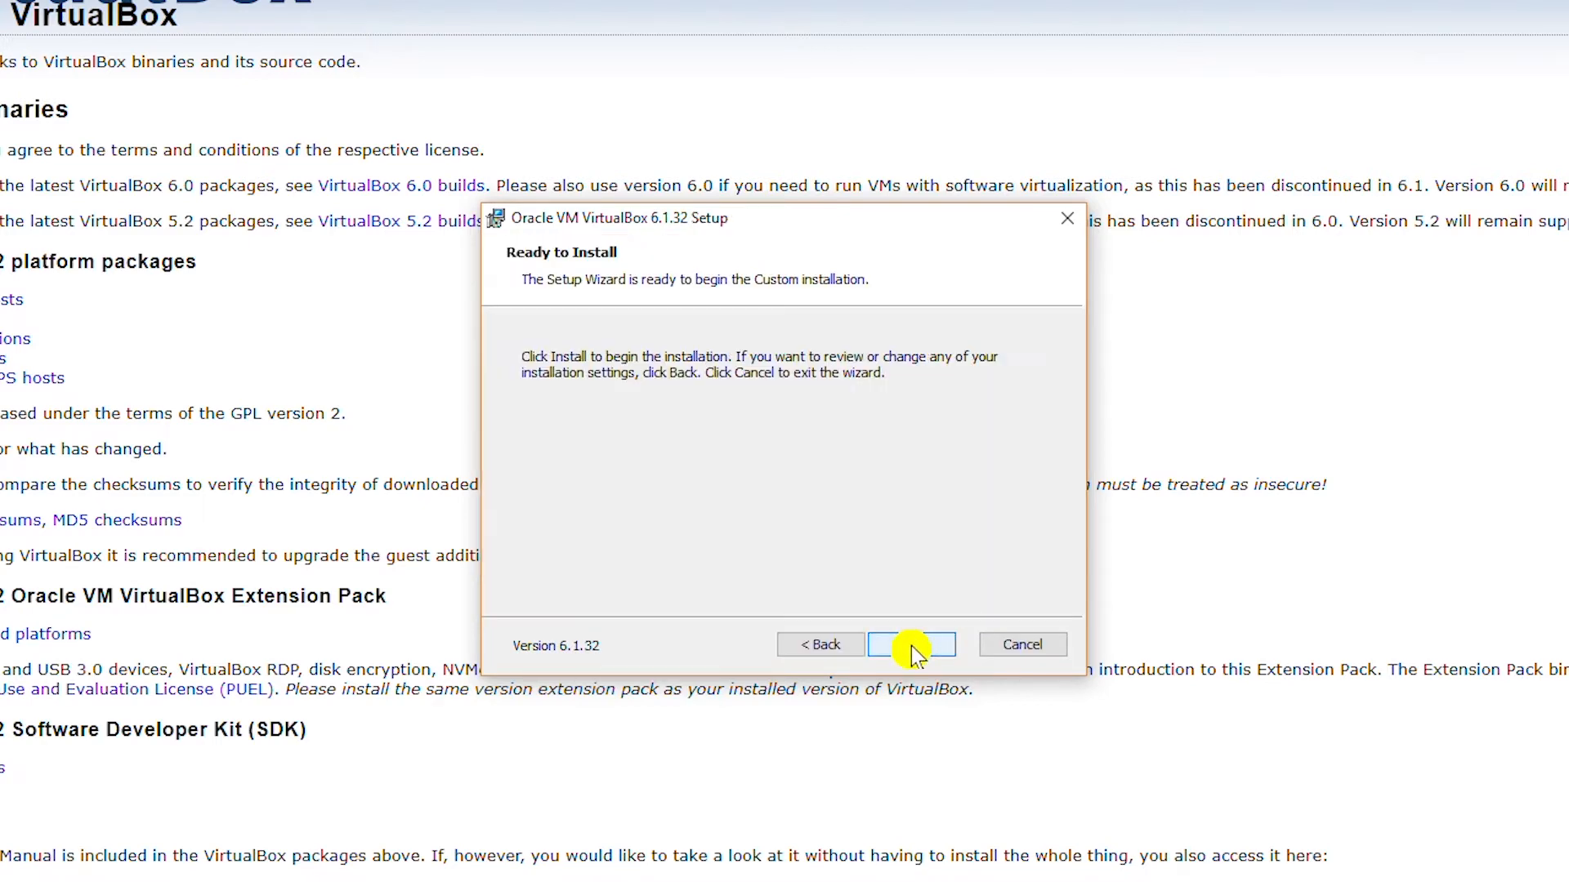
{"action": "left_click", "coordinate": [897, 647]}
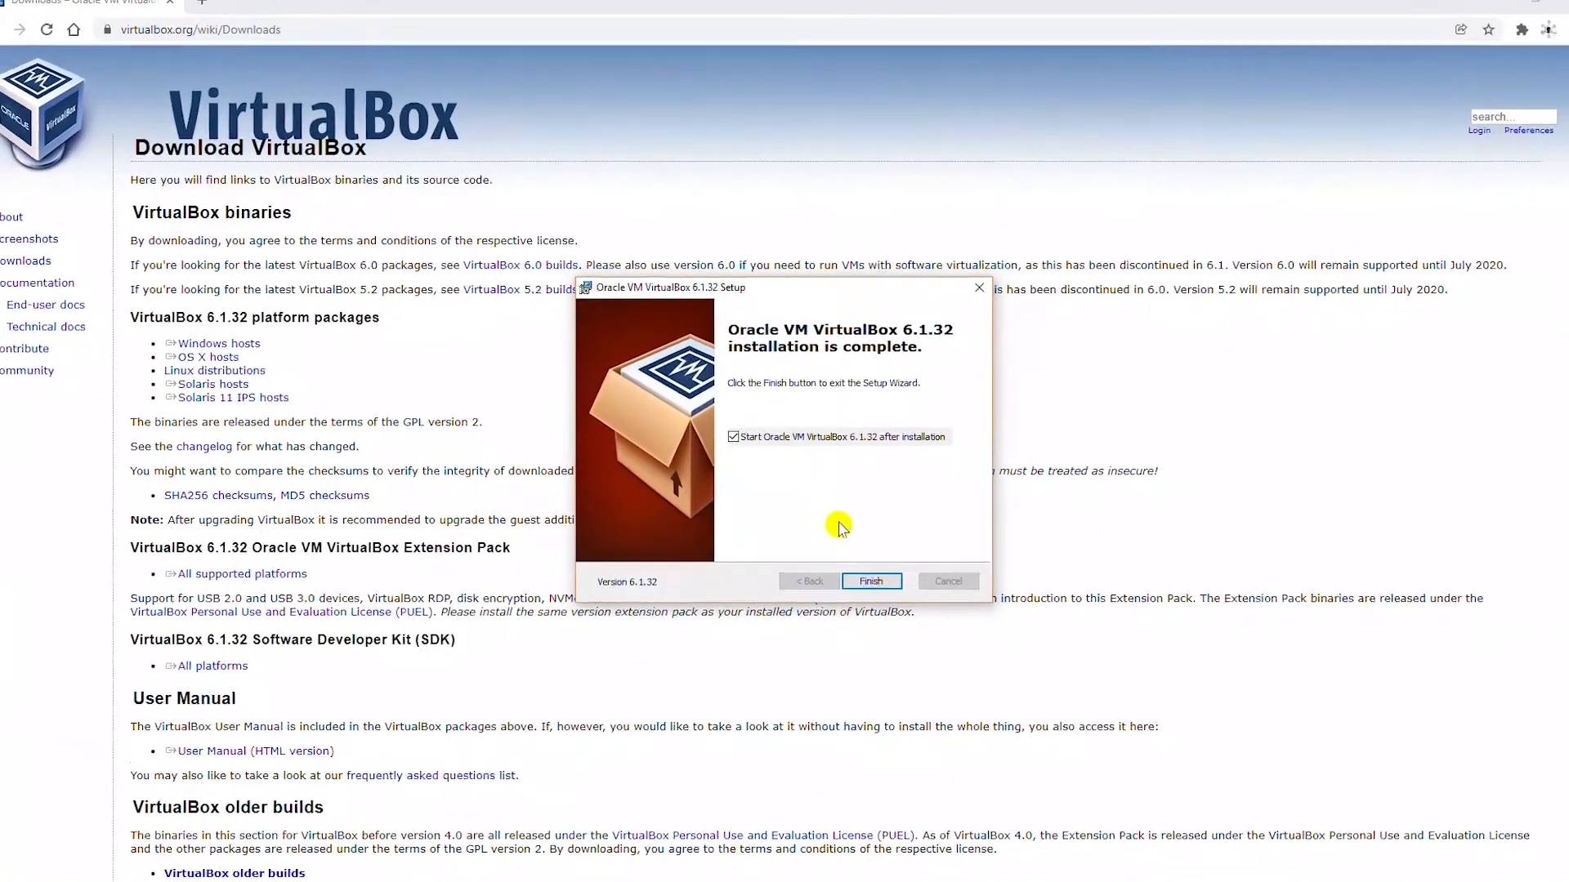
- Finish setup to launch VirtualBox Manager, move its window right, and begin a new machine
{"action": "left_click", "coordinate": [870, 578]}
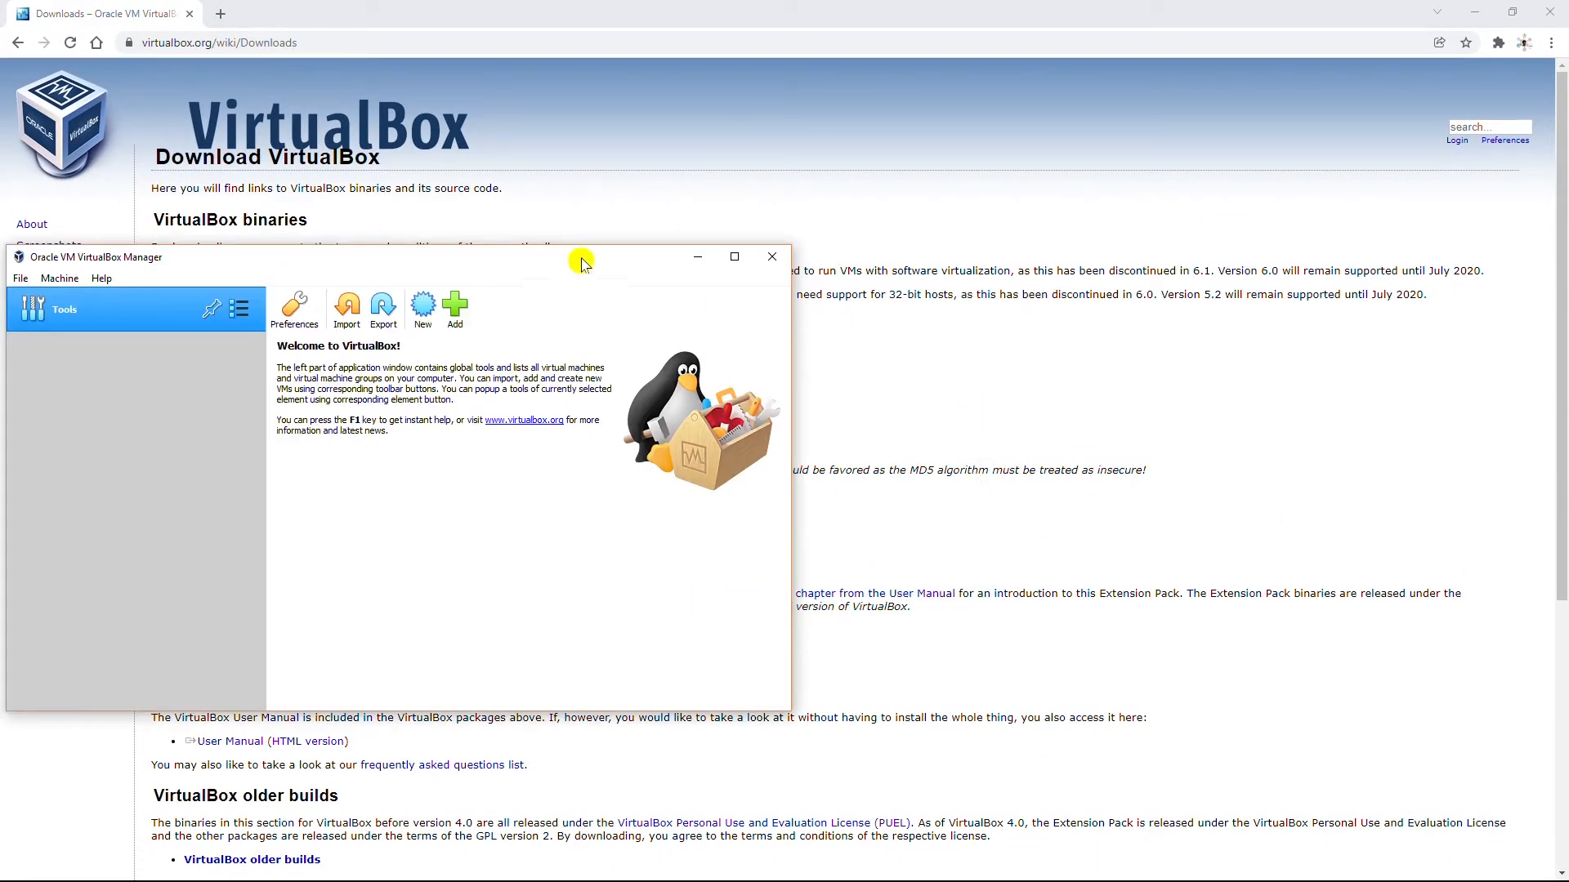
{"action": "left_click_drag", "start_coordinate": [431, 266], "coordinate": [778, 243]}
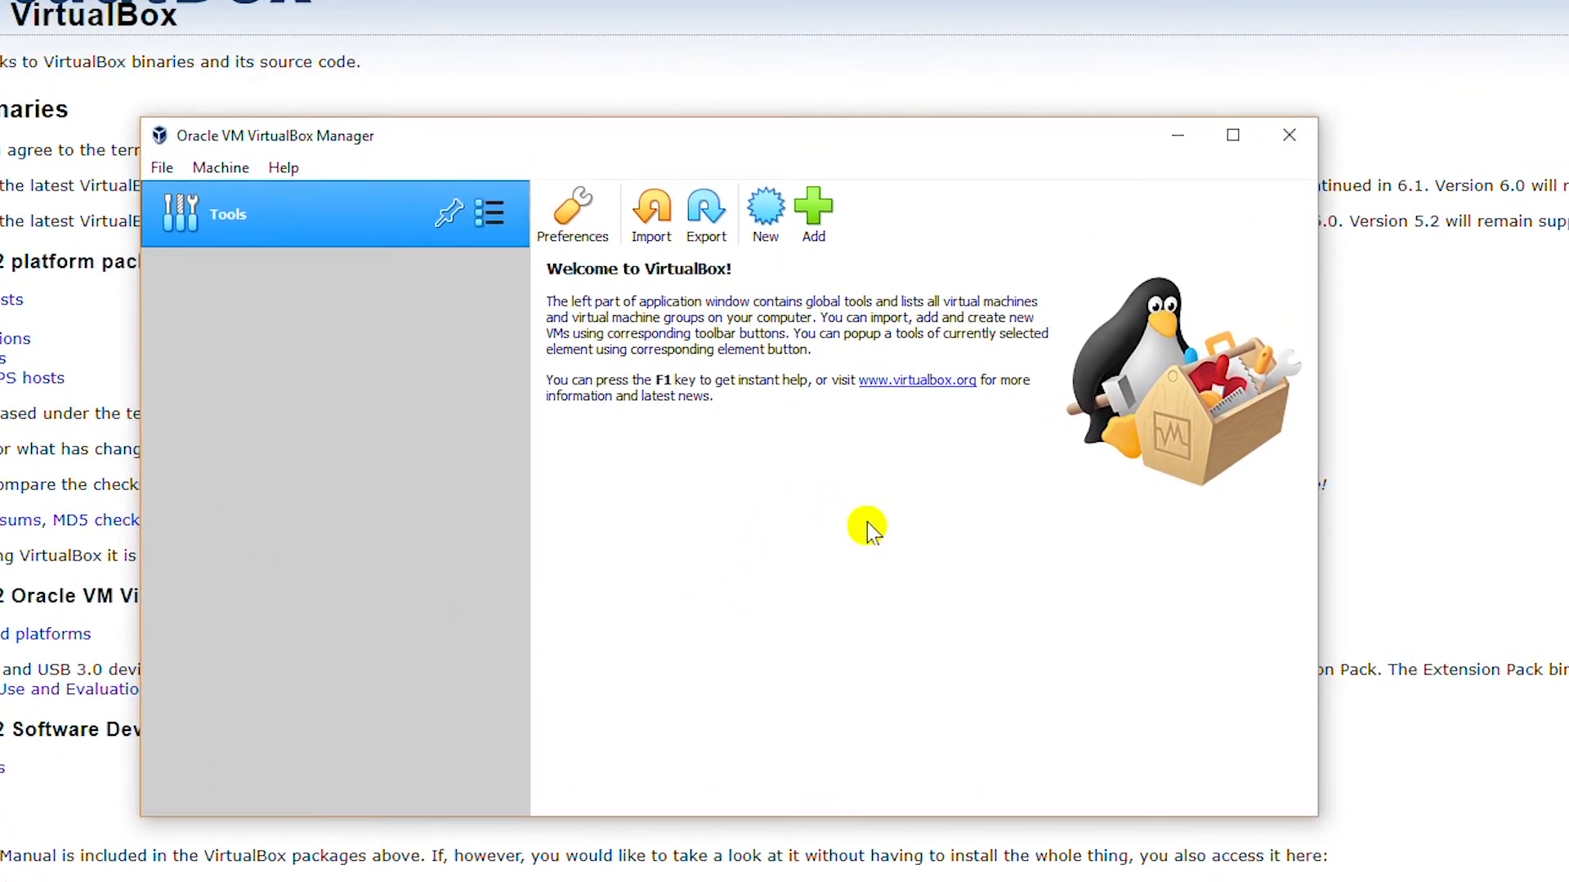
{"action": "left_click", "coordinate": [765, 209]}
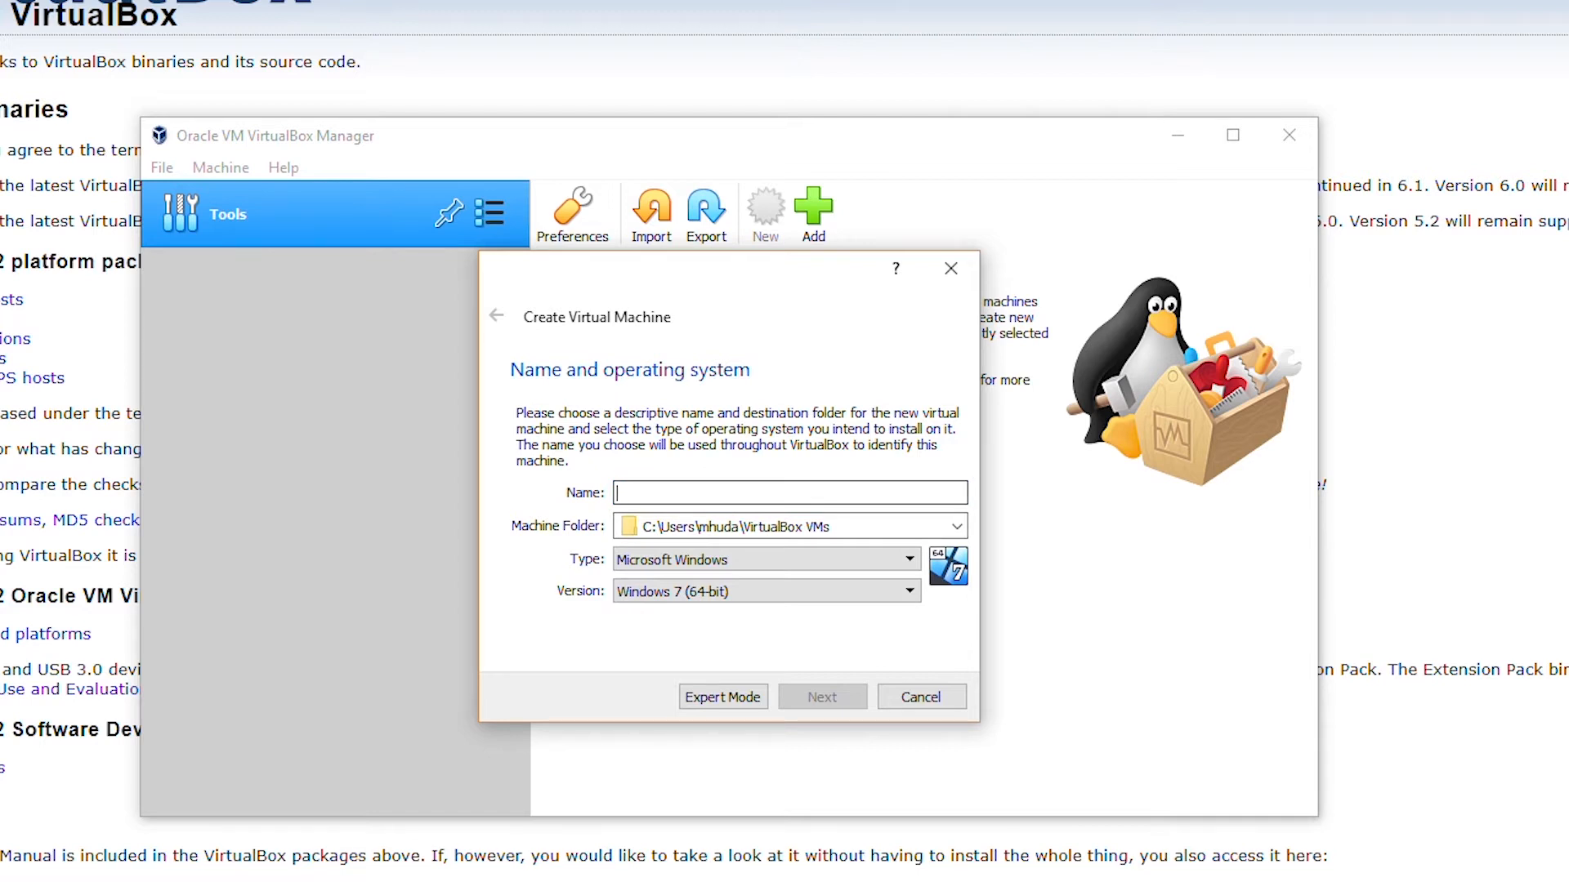
- Name the machine Ubuntu20.04 with type Linux and version Ubuntu (64-bit)
{"action": "type", "text": "Ubuntu20.04"}
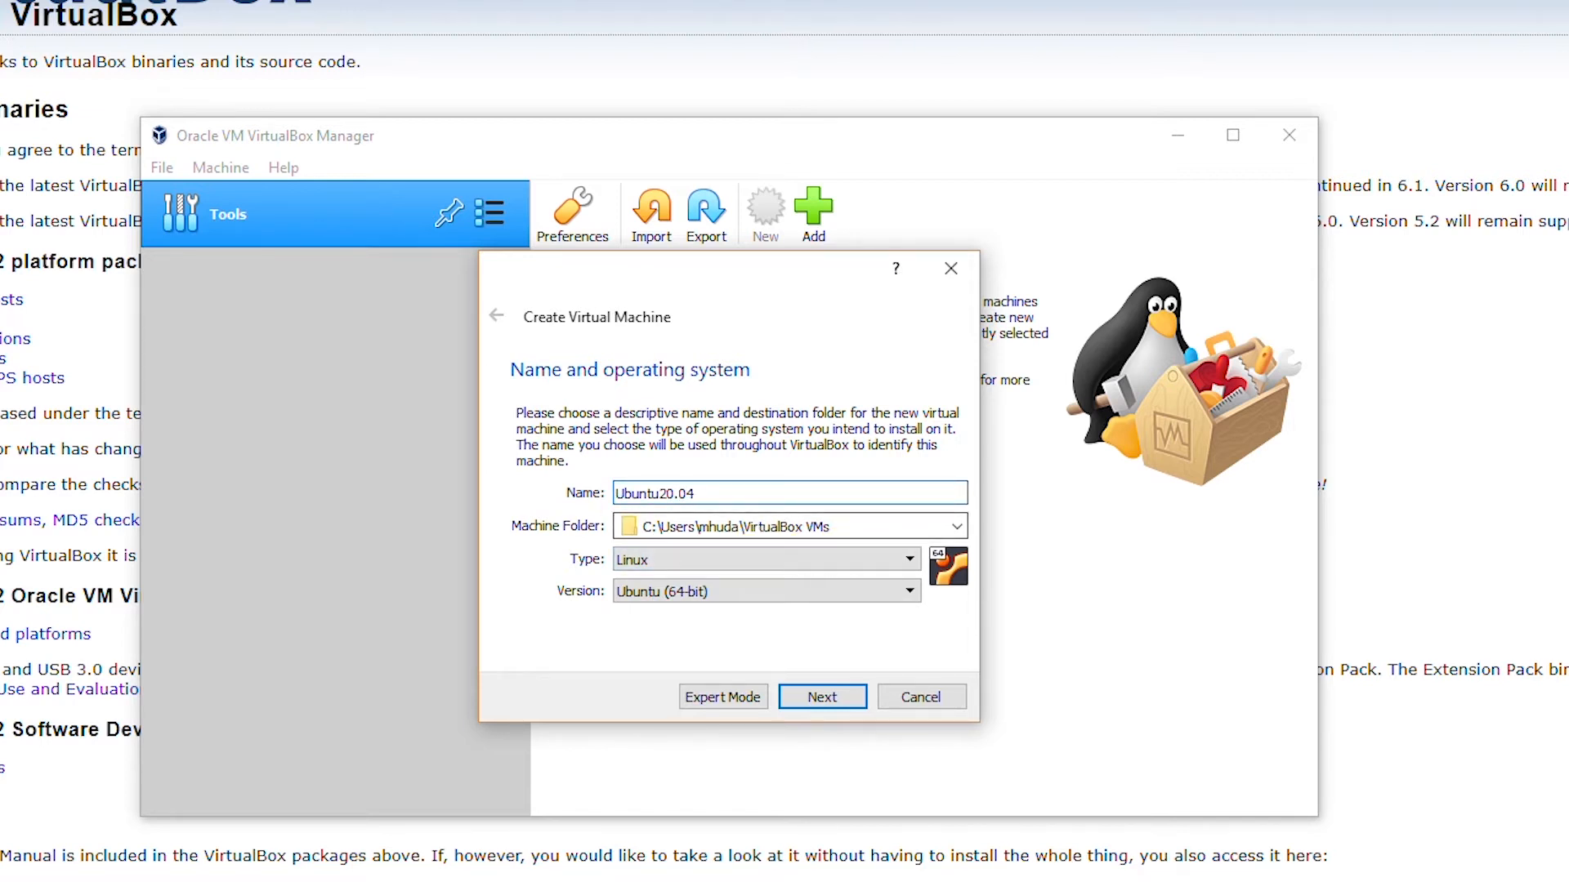
{"action": "key", "text": "Tab"}
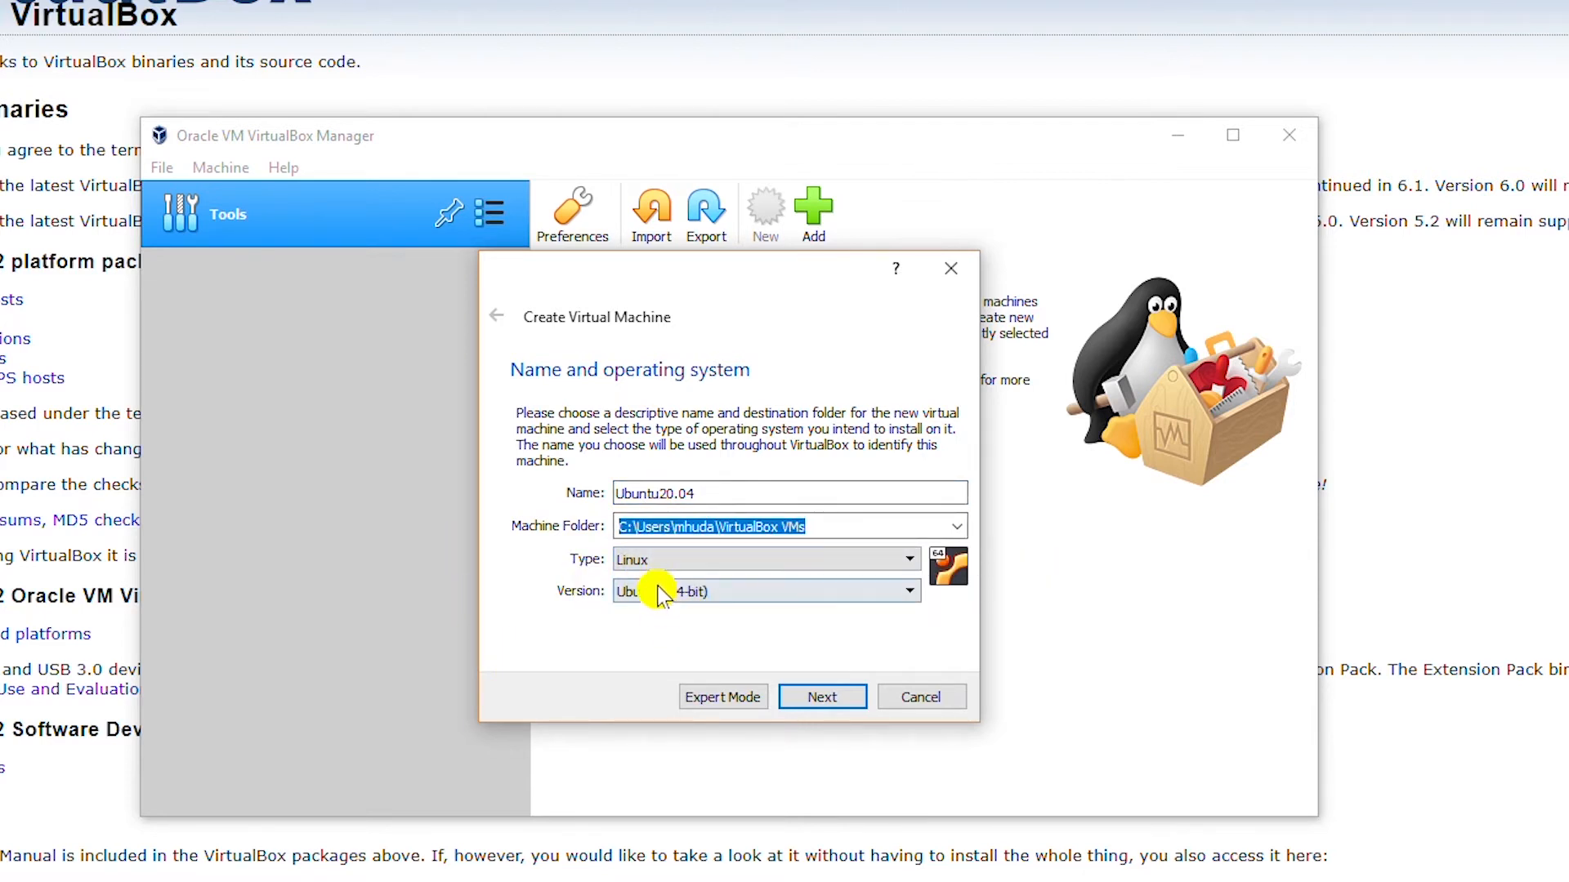
{"action": "left_click", "coordinate": [719, 562]}
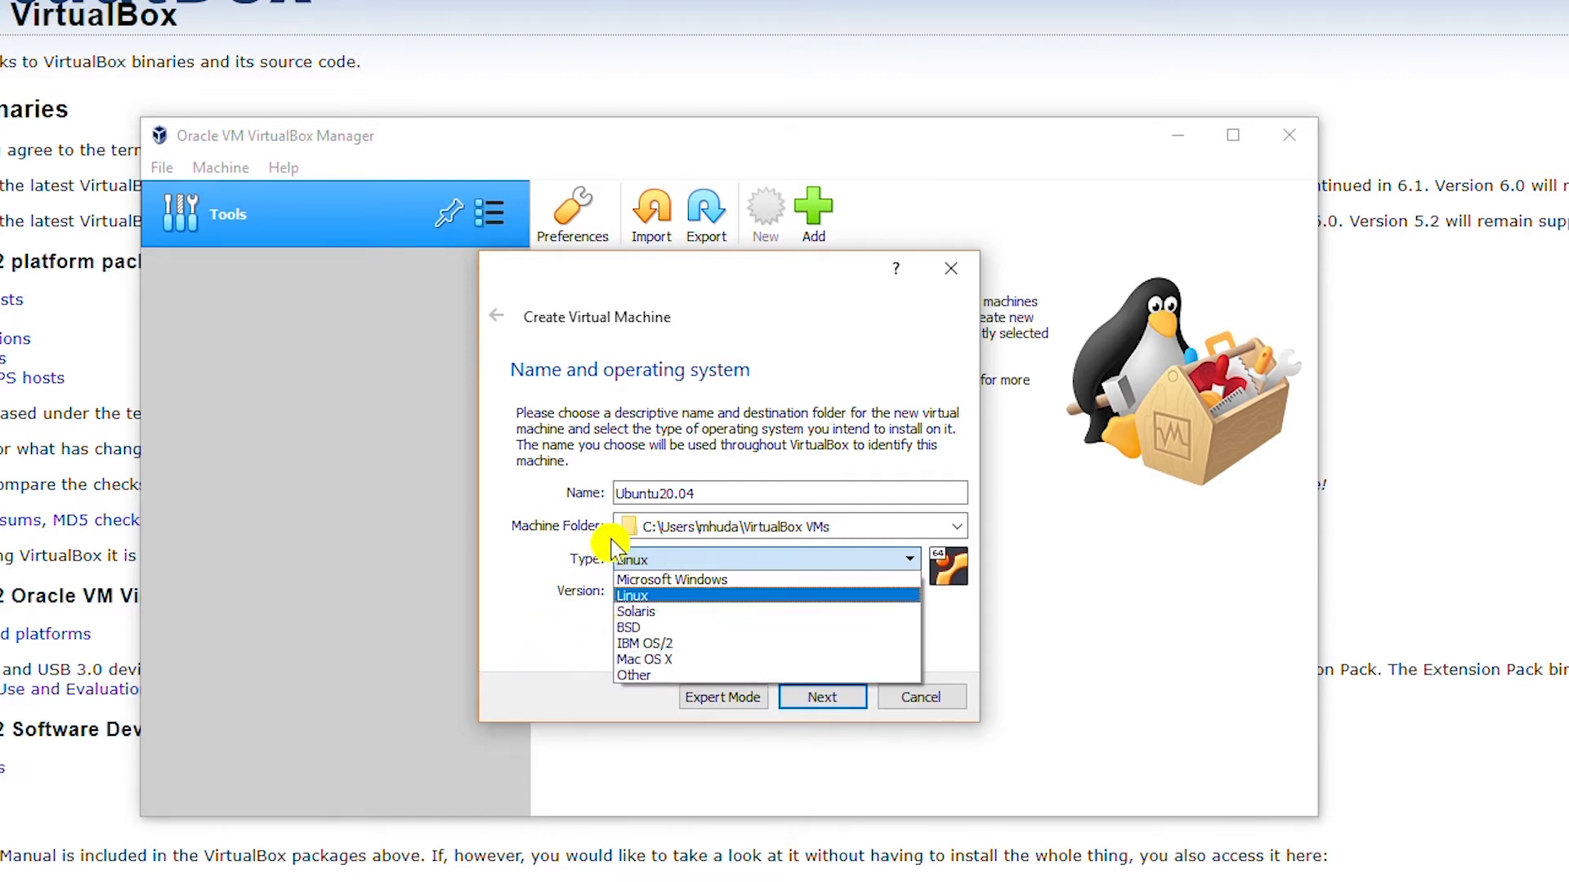
{"action": "left_click", "coordinate": [567, 643]}
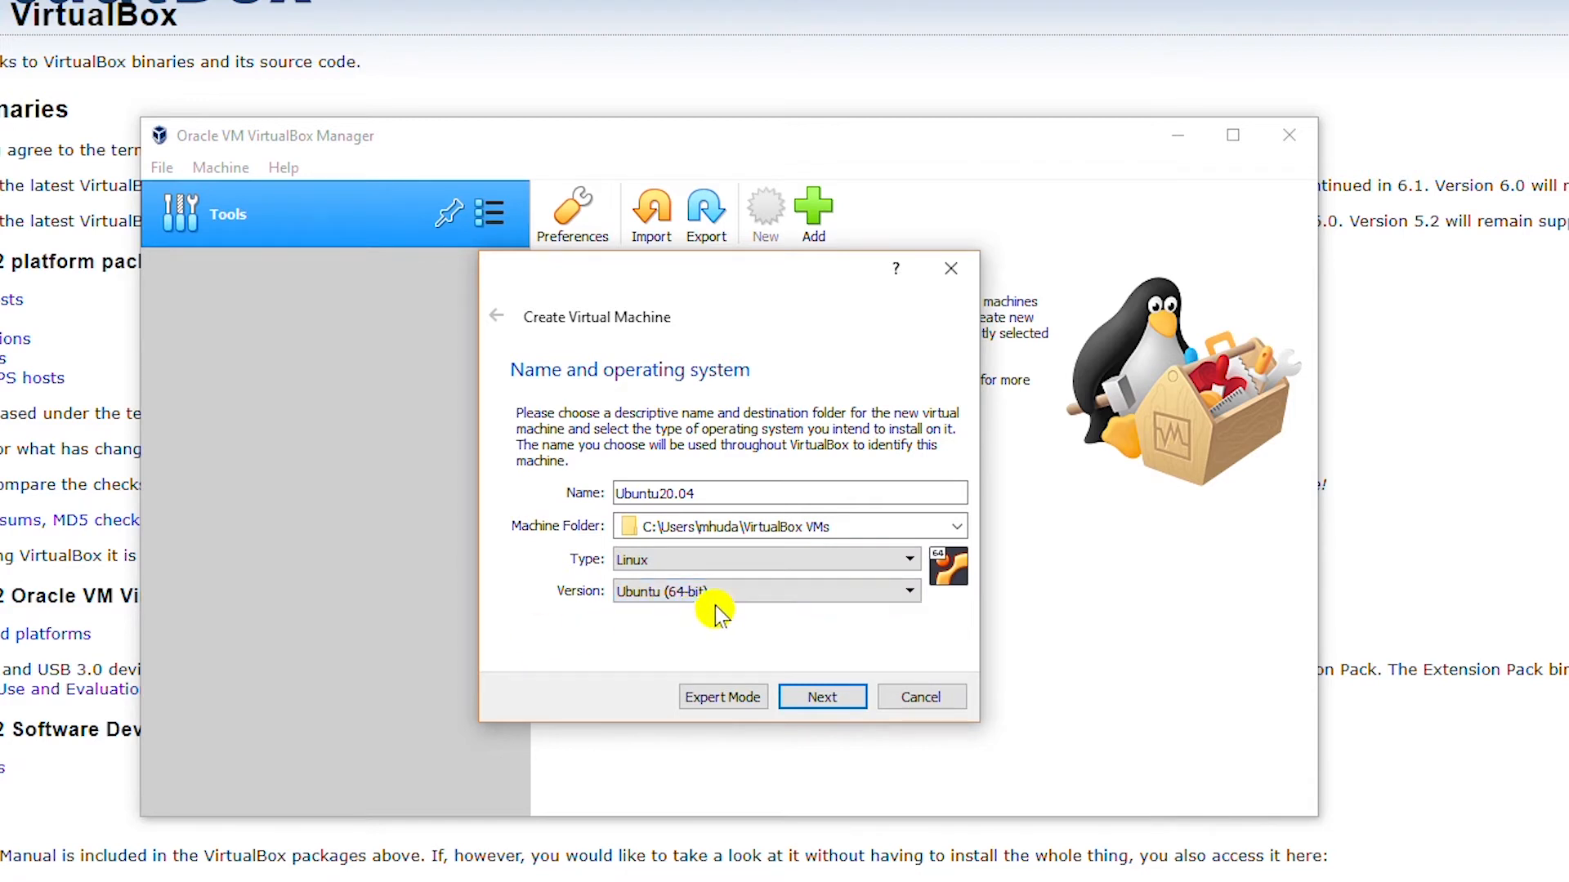
{"action": "left_click", "coordinate": [823, 695]}
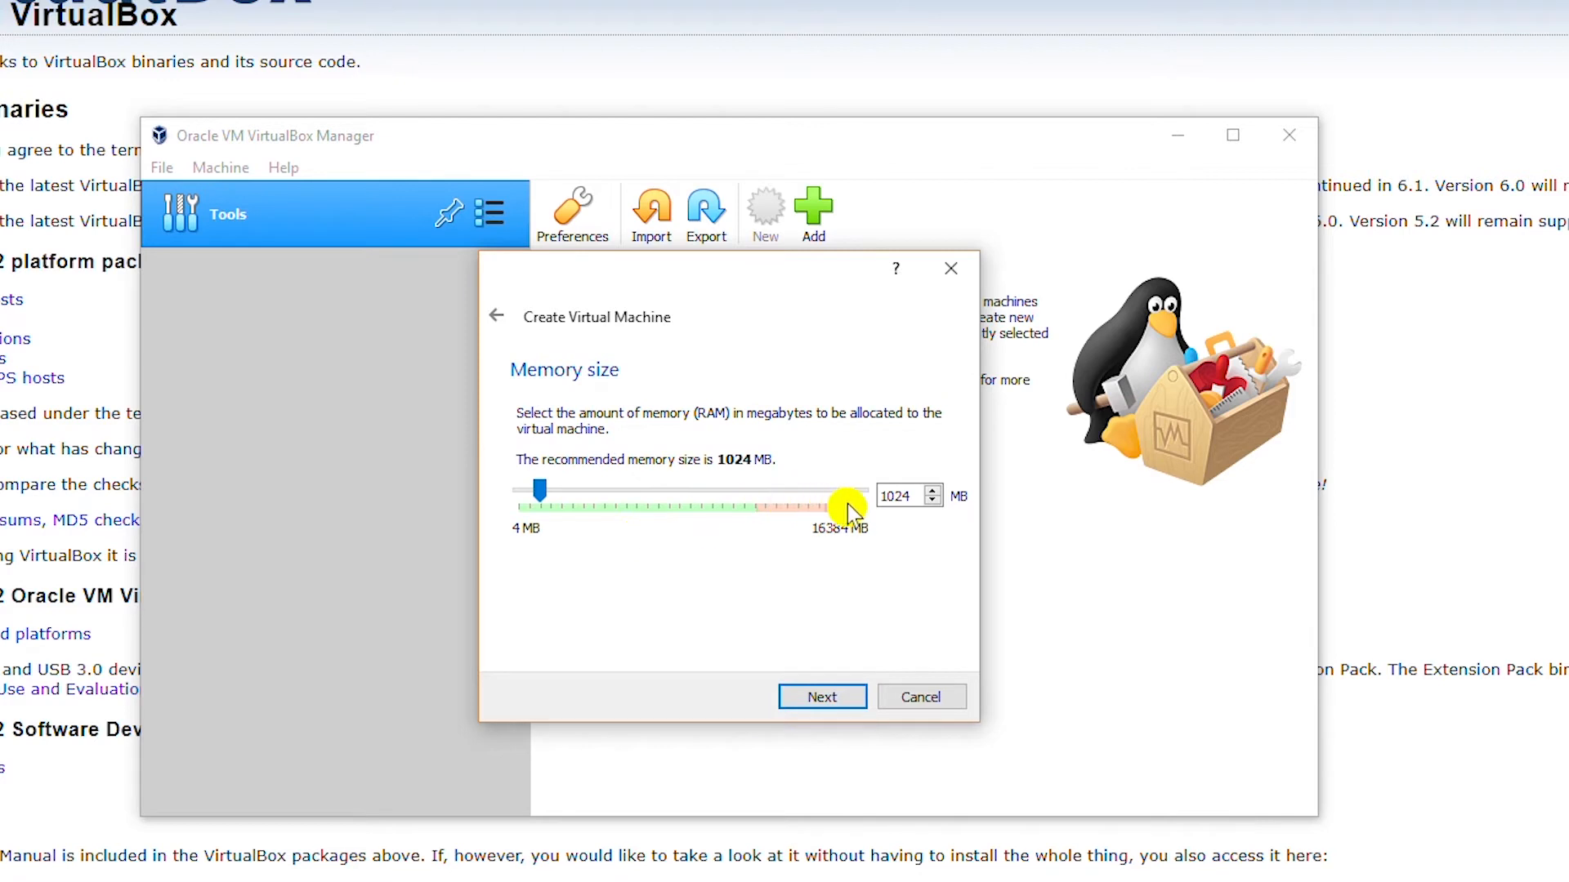
- Keep memory at 1024 MB and choose to create a new virtual hard disk now
{"action": "left_click", "coordinate": [801, 687]}
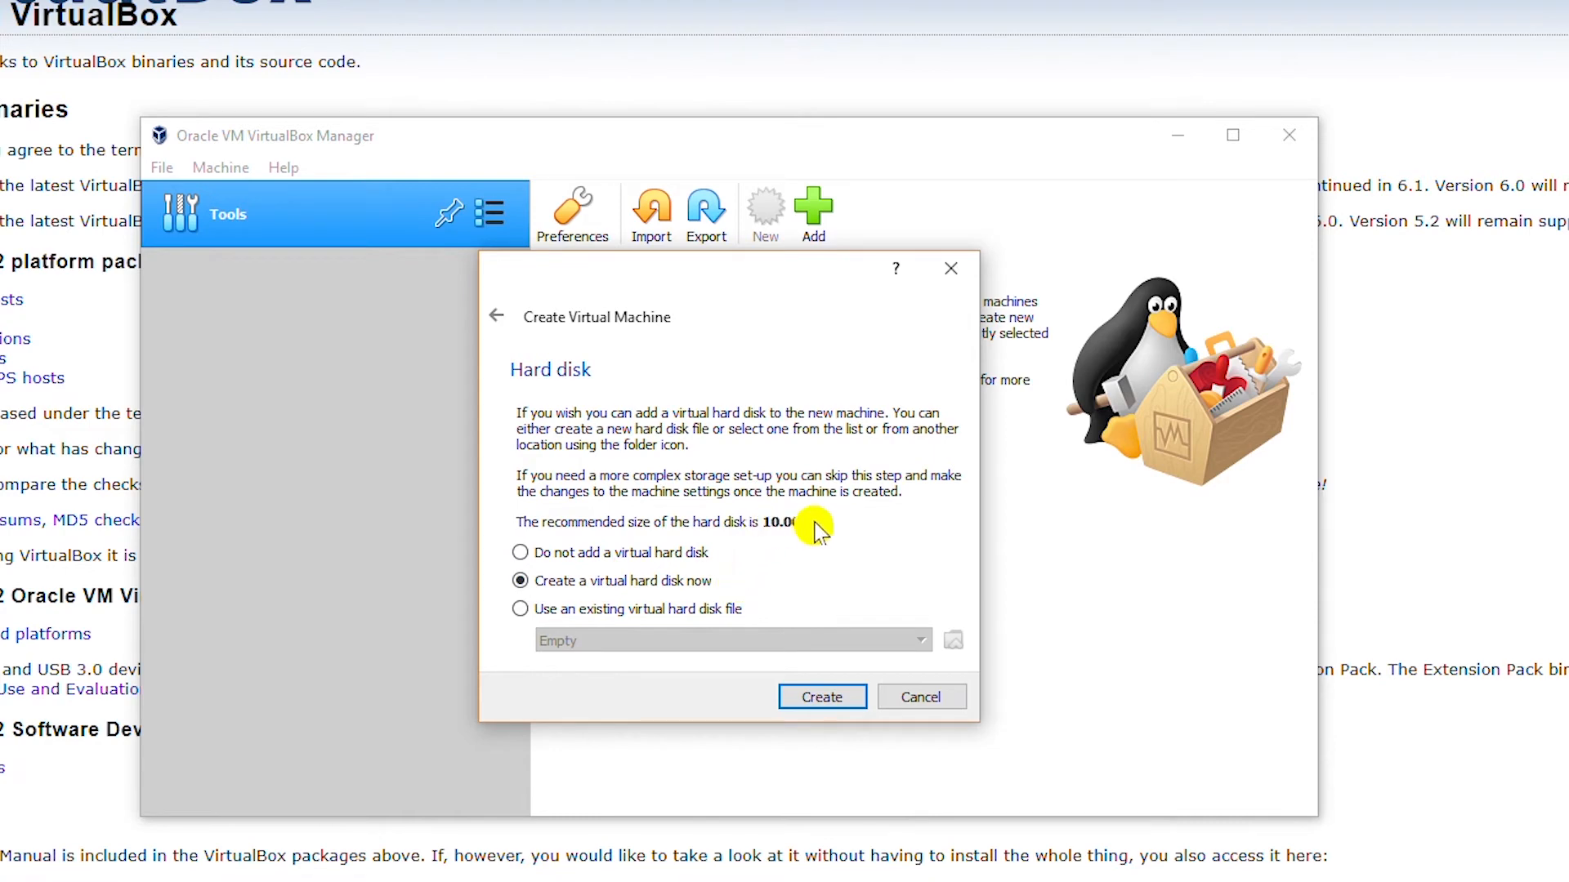
{"action": "left_click", "coordinate": [845, 710]}
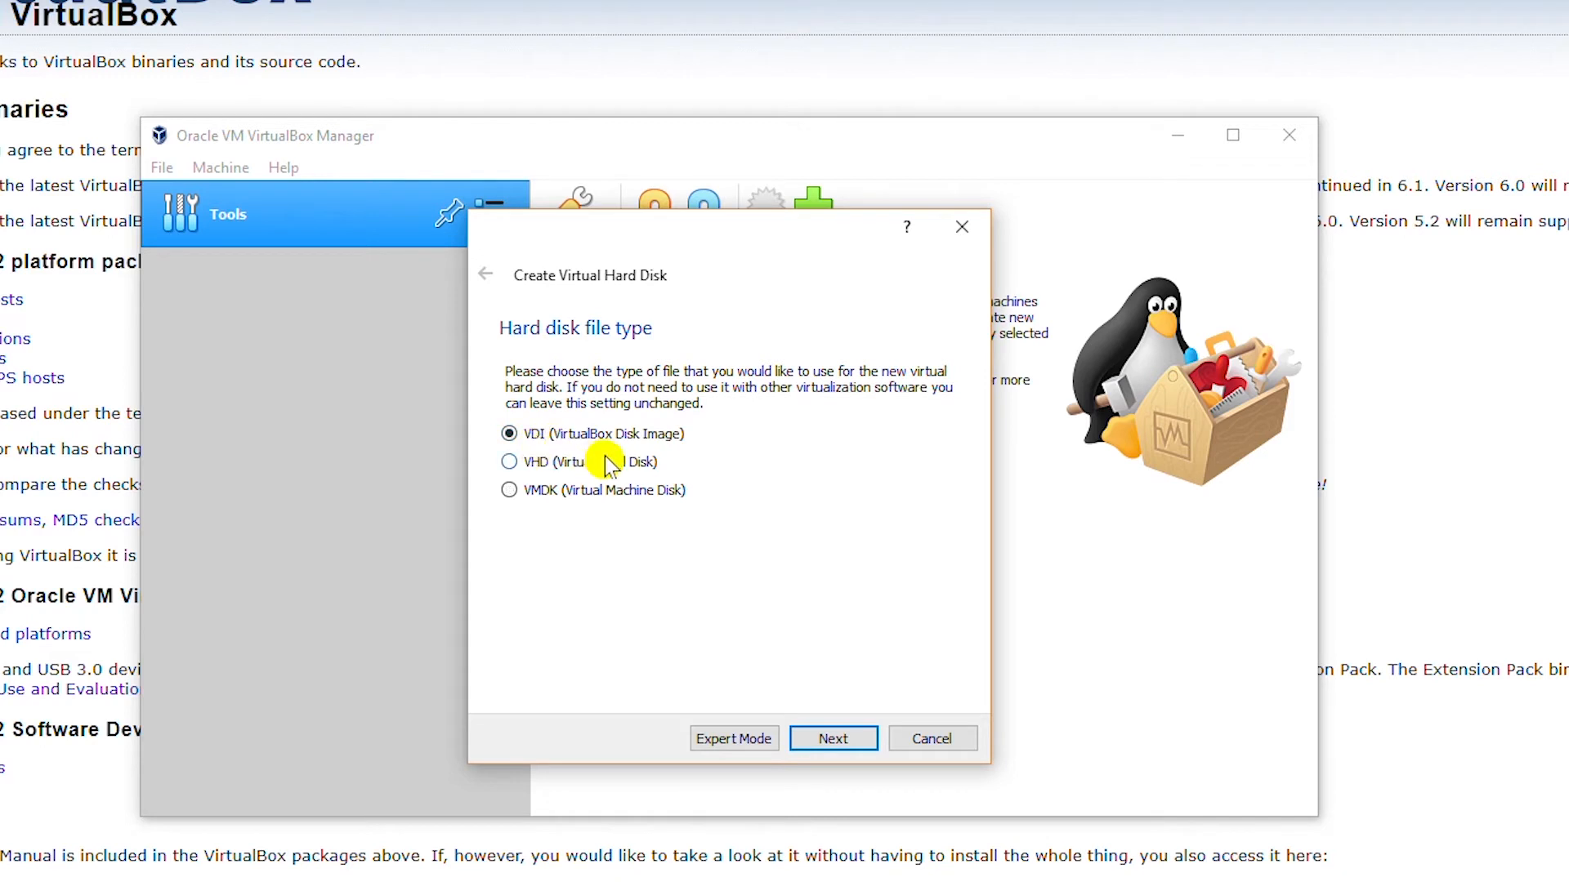
- Create a dynamically allocated 10.00 GB VDI disk named Ubuntu20.04
{"action": "left_click", "coordinate": [824, 735]}
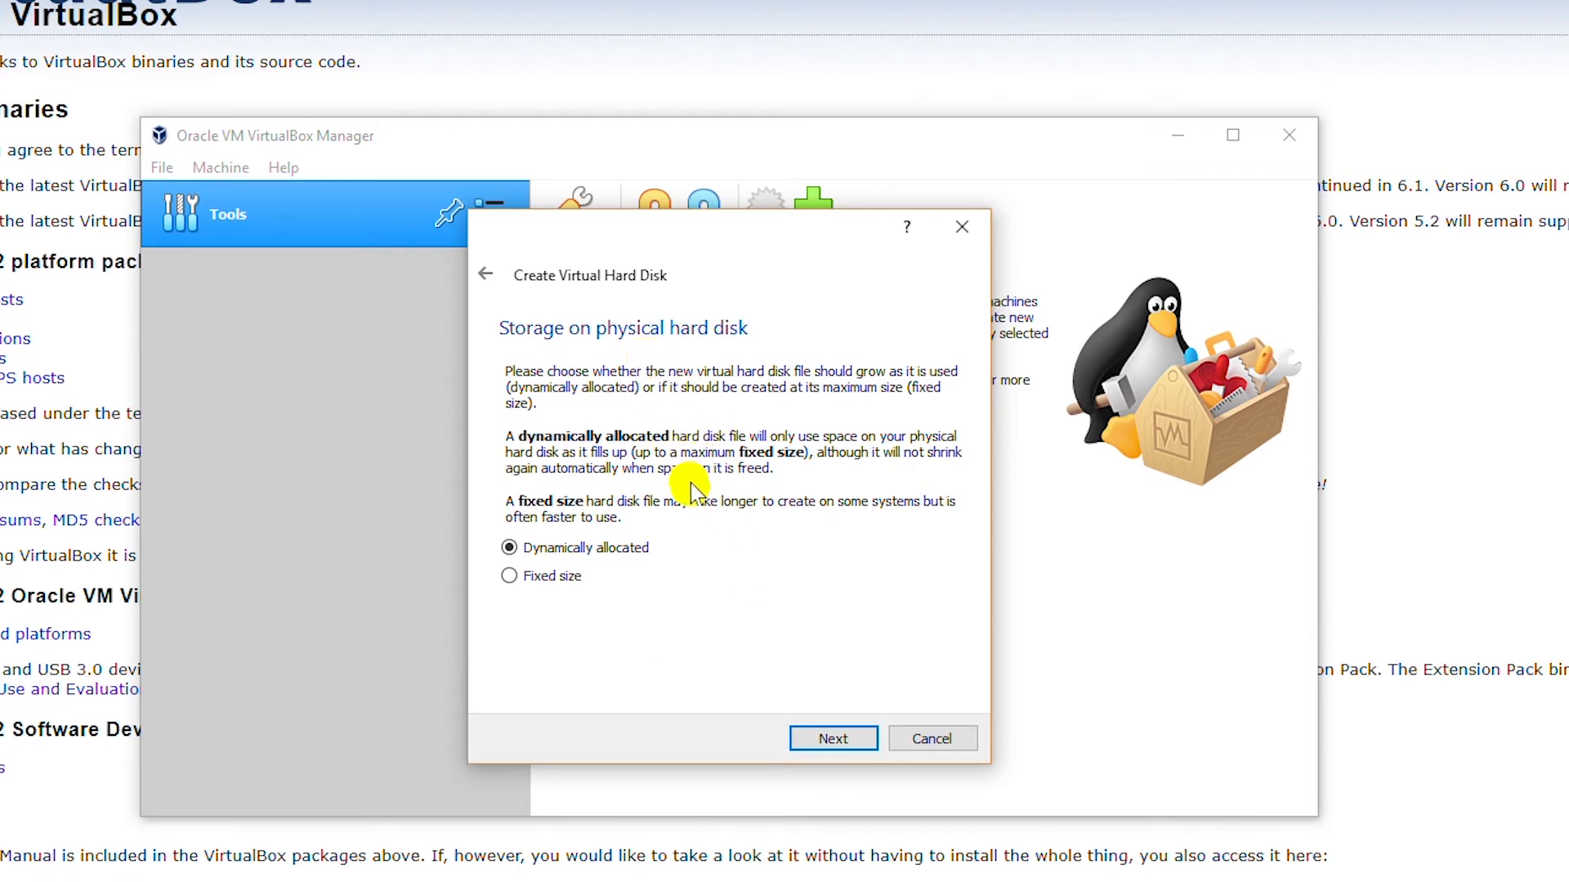
{"action": "left_click", "coordinate": [819, 737]}
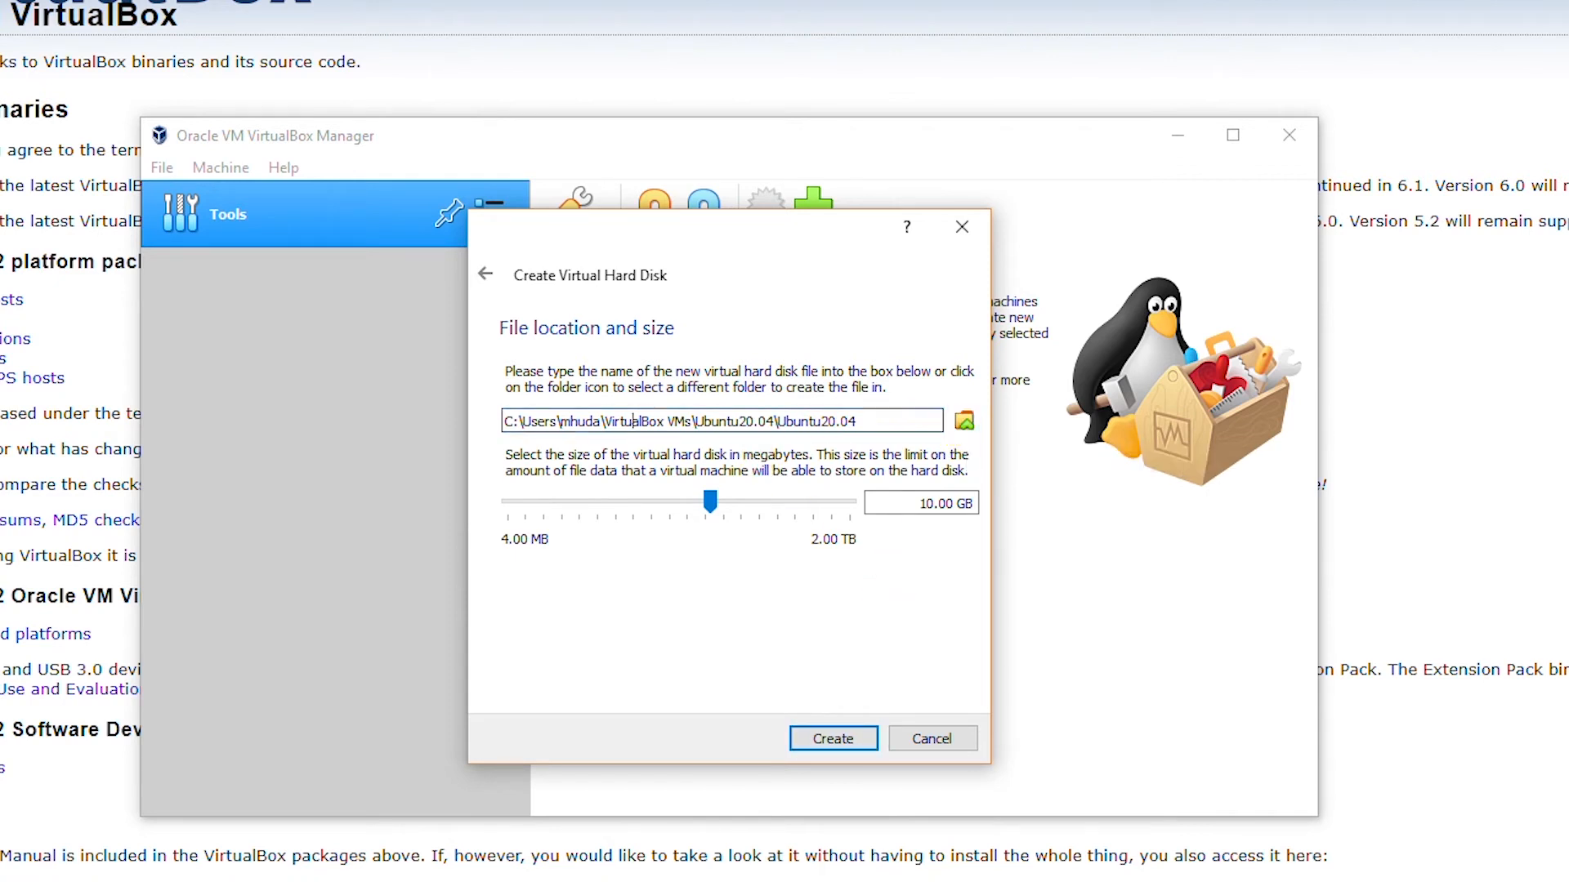
{"action": "left_click", "coordinate": [833, 739]}
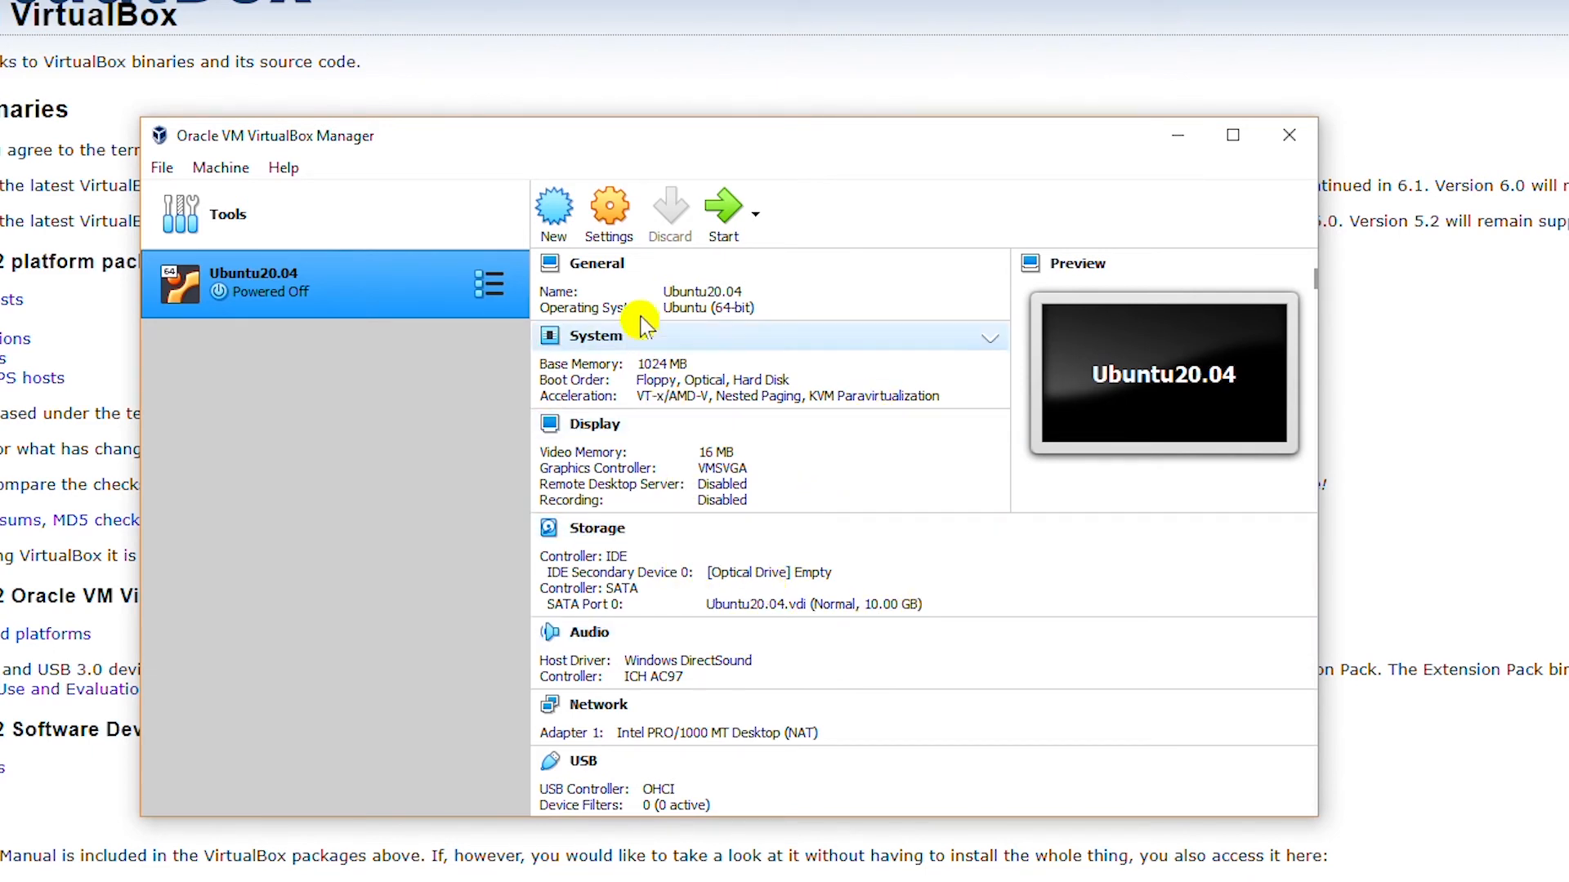
- Enable Ubuntu20.04's second network adapter (Adapter 2) attached to NAT
{"action": "left_click", "coordinate": [607, 208]}
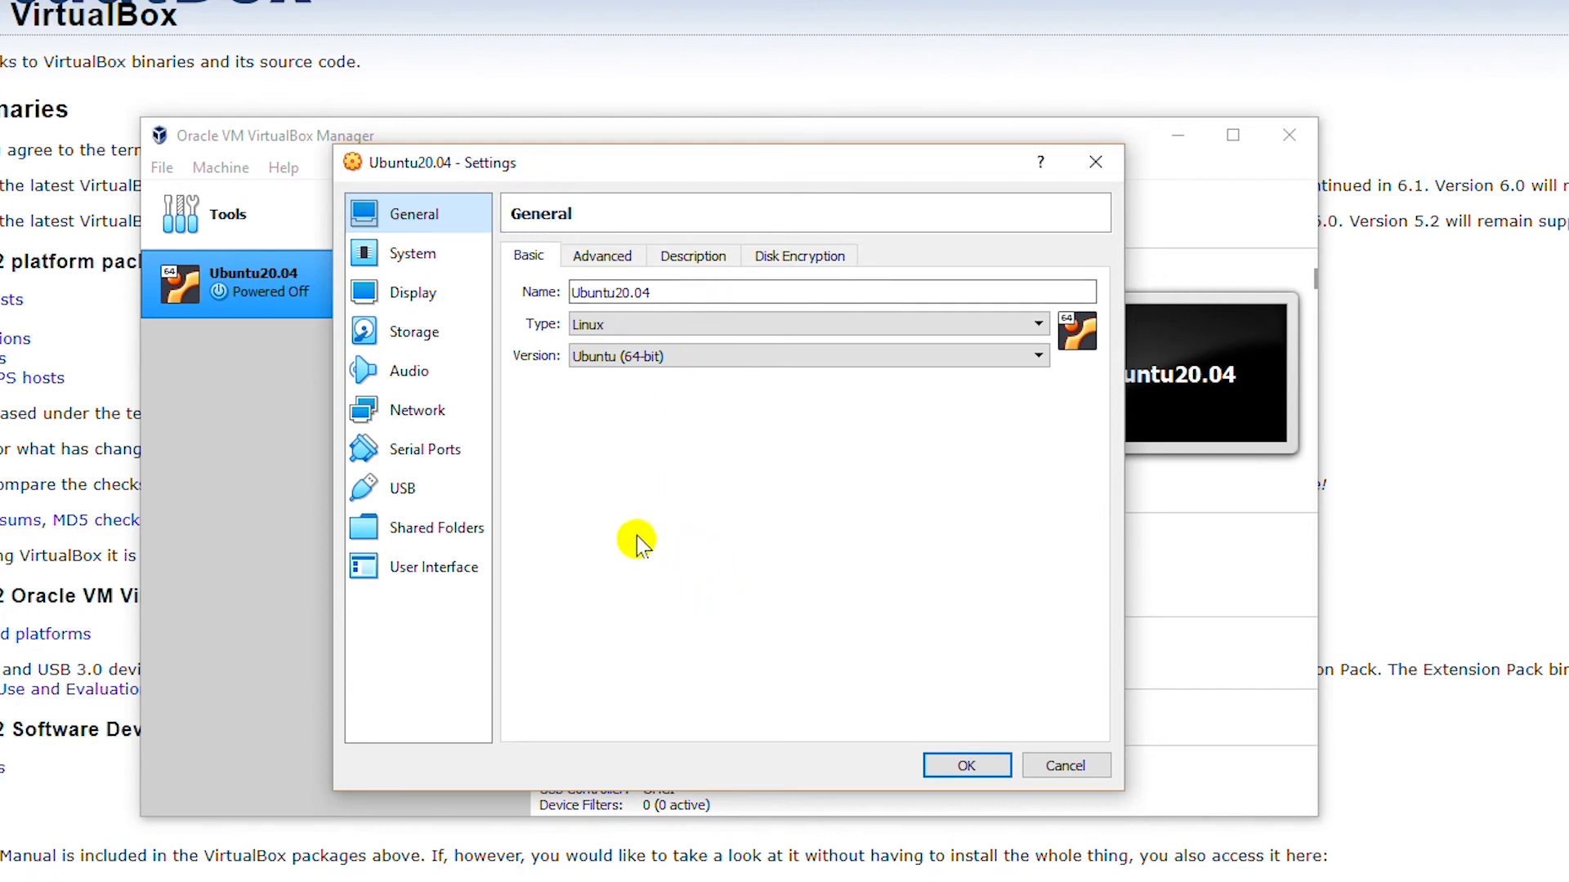
{"action": "left_click", "coordinate": [433, 423]}
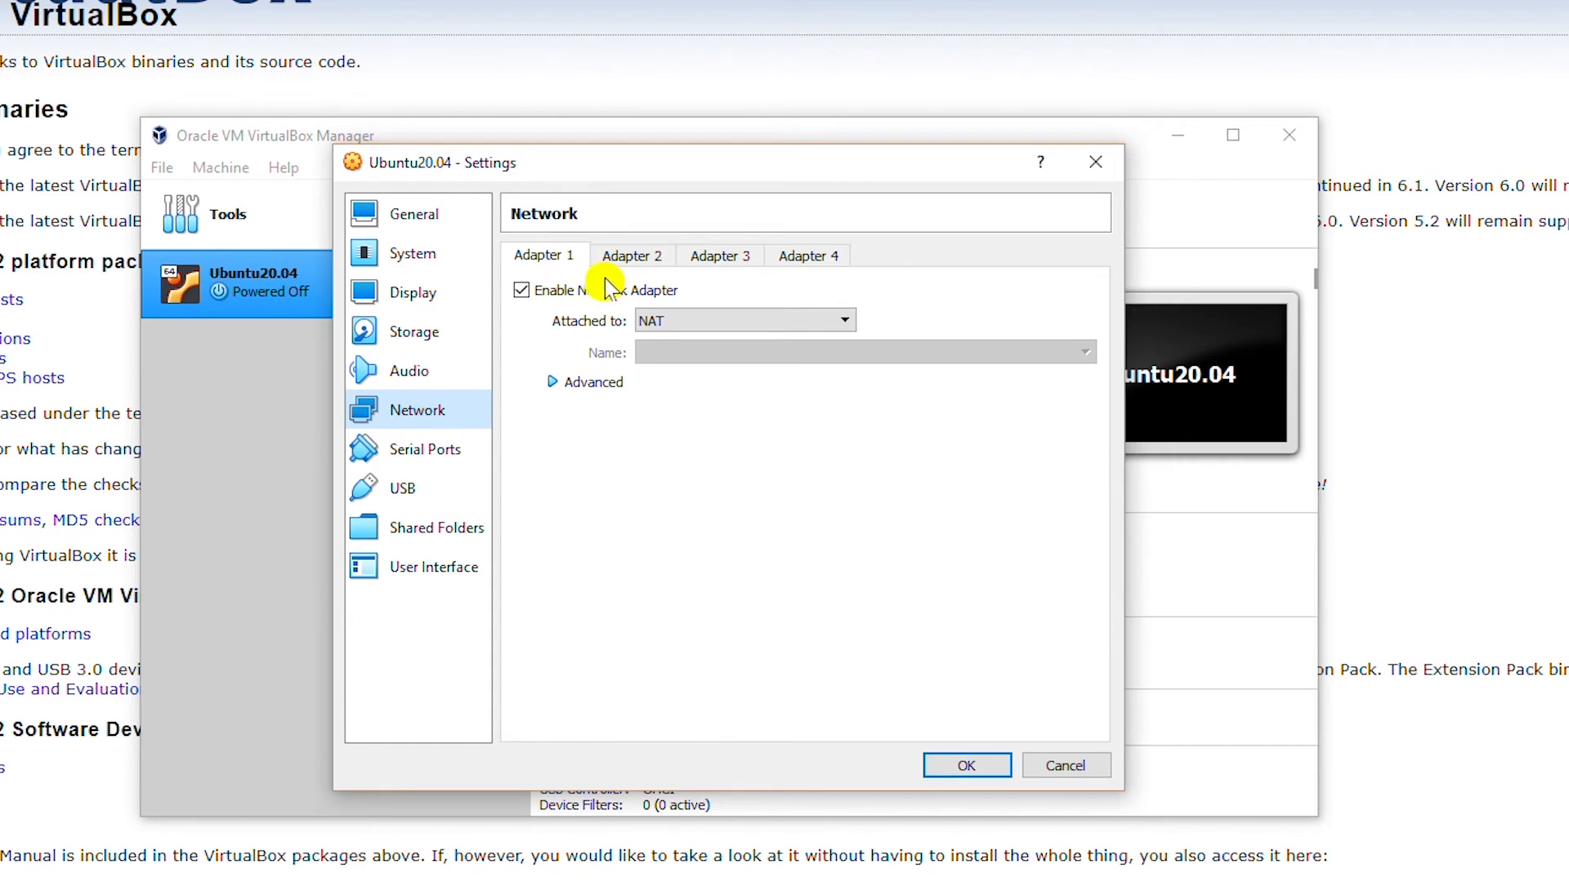
{"action": "left_click", "coordinate": [635, 255]}
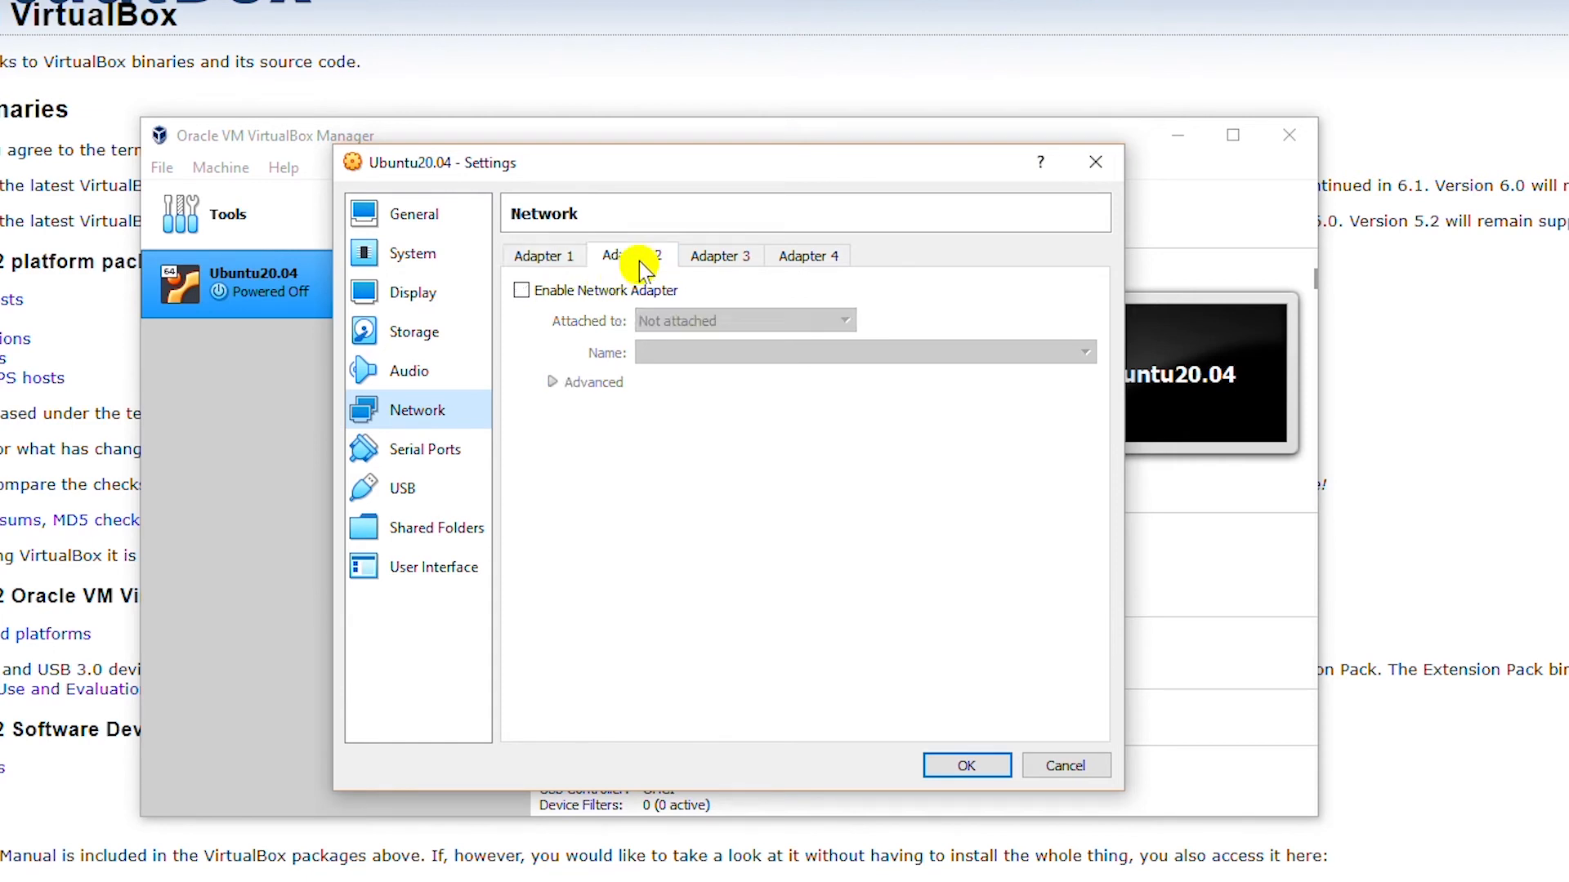
{"action": "left_click", "coordinate": [520, 294]}
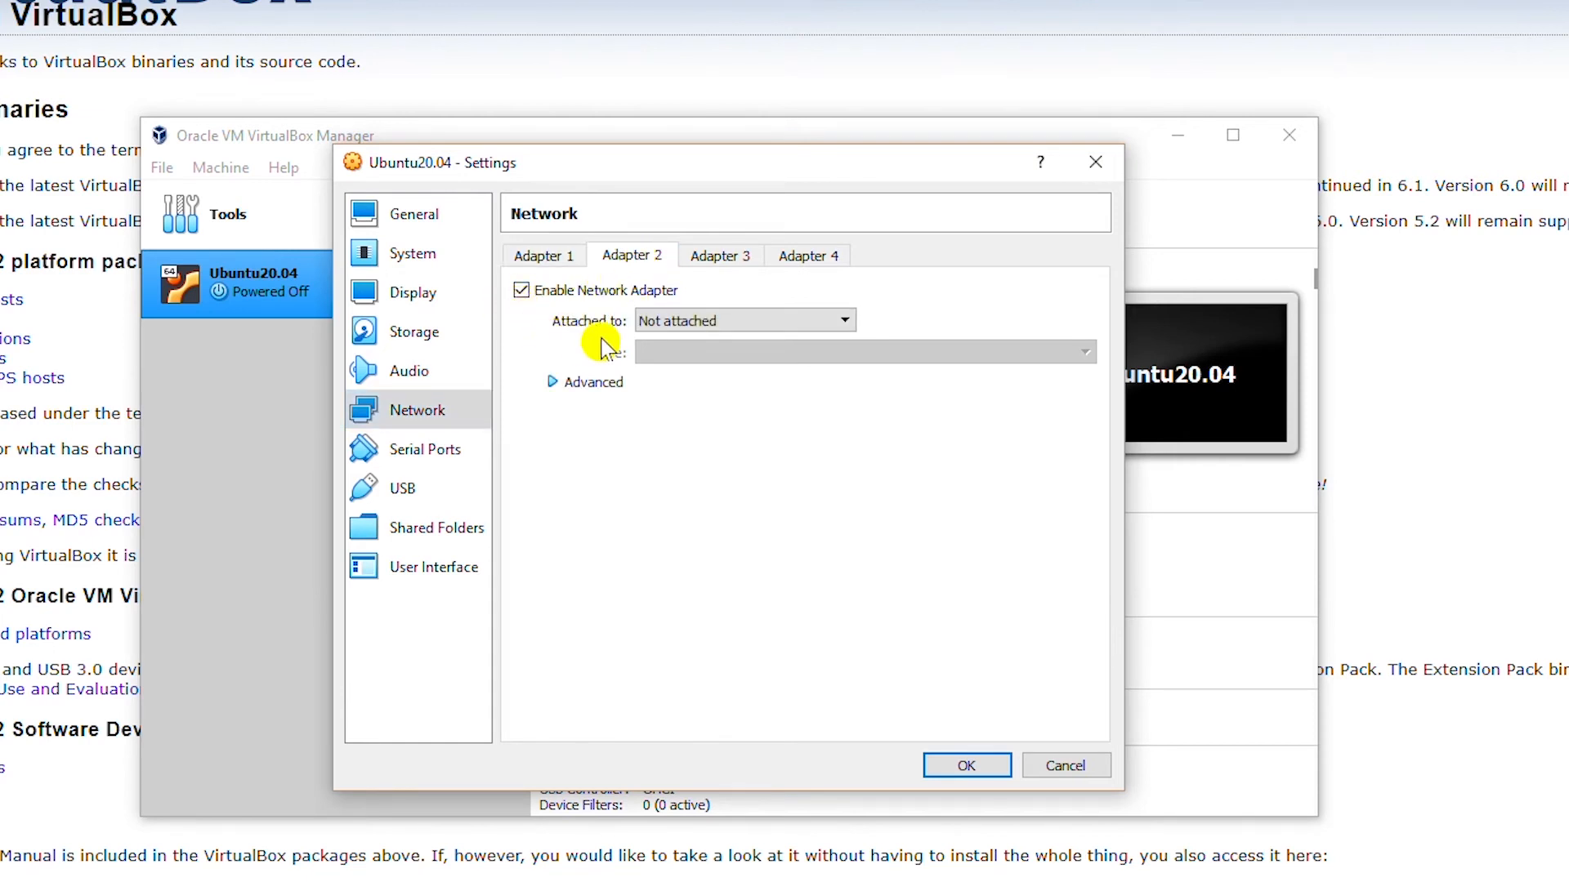
{"action": "left_click", "coordinate": [826, 320]}
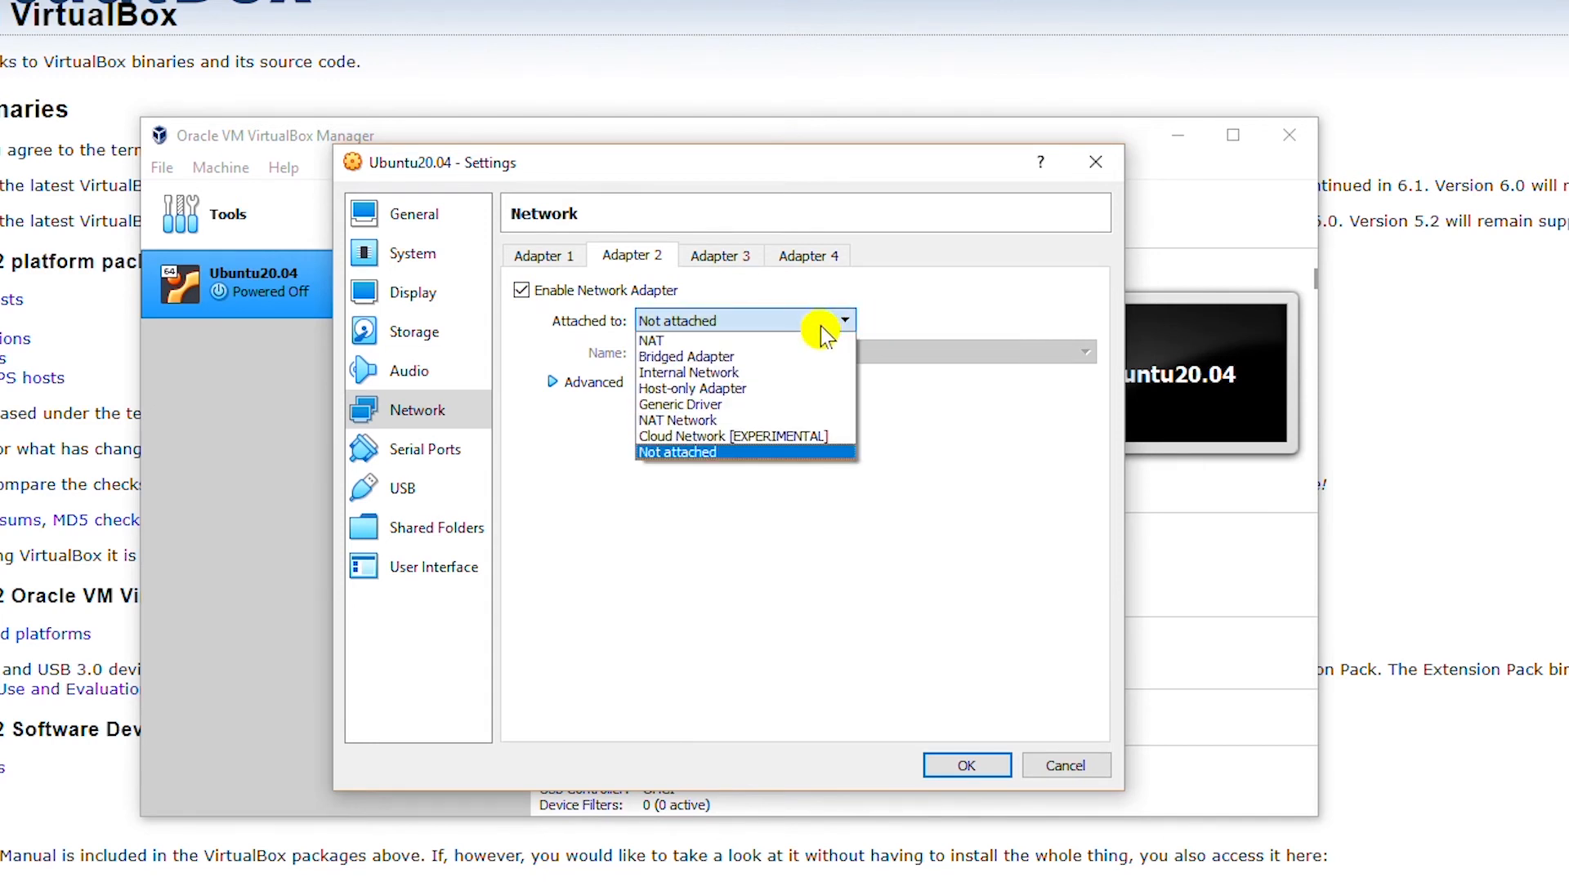
{"action": "left_click", "coordinate": [807, 339]}
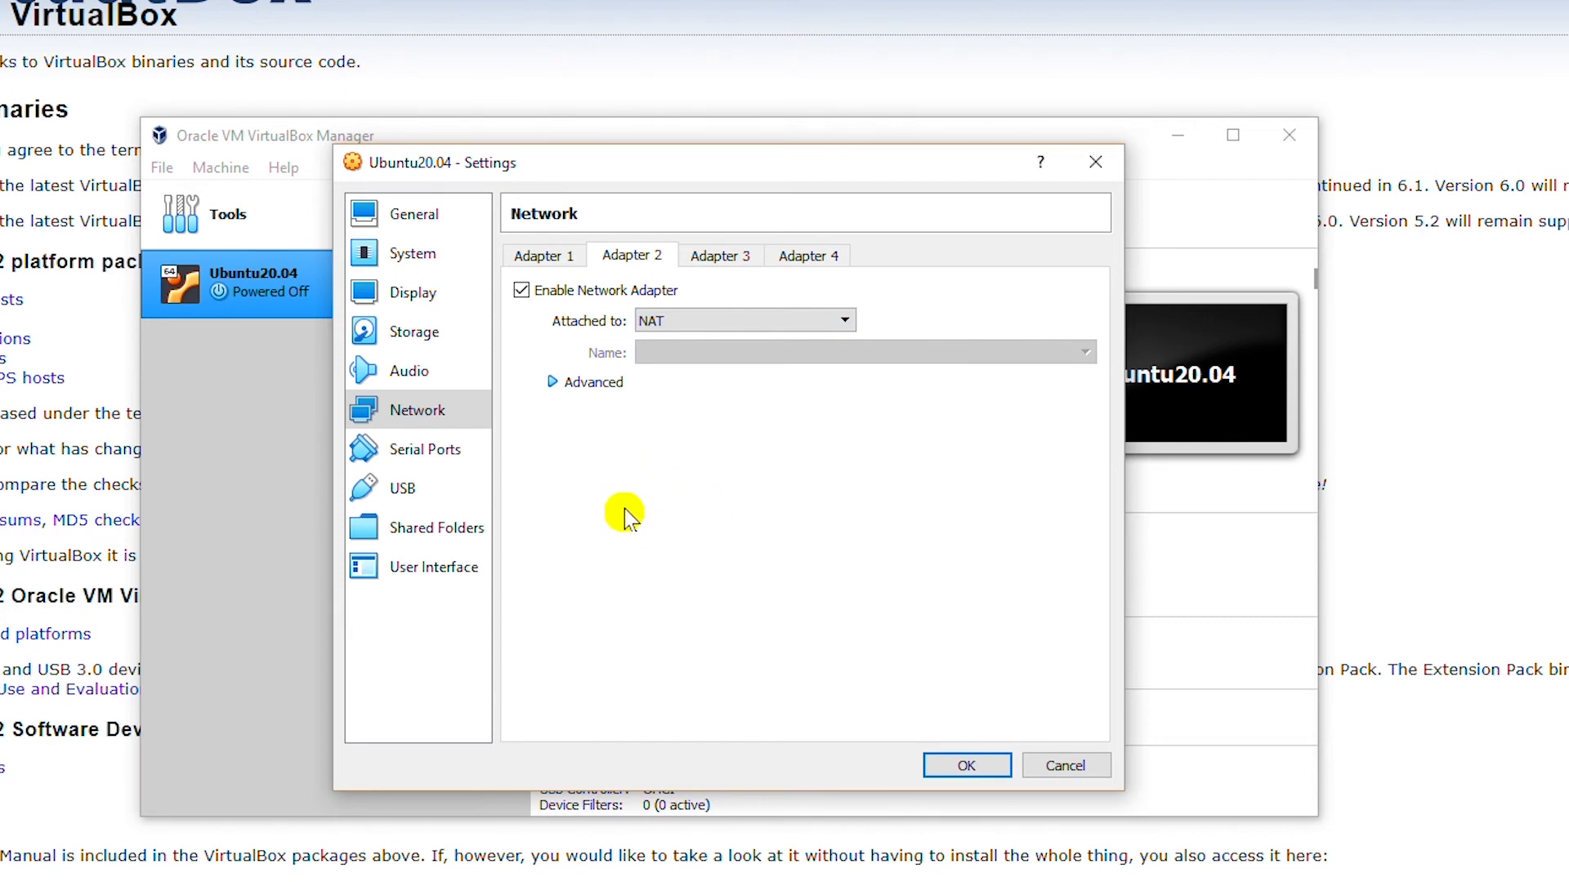
{"action": "left_click", "coordinate": [420, 343]}
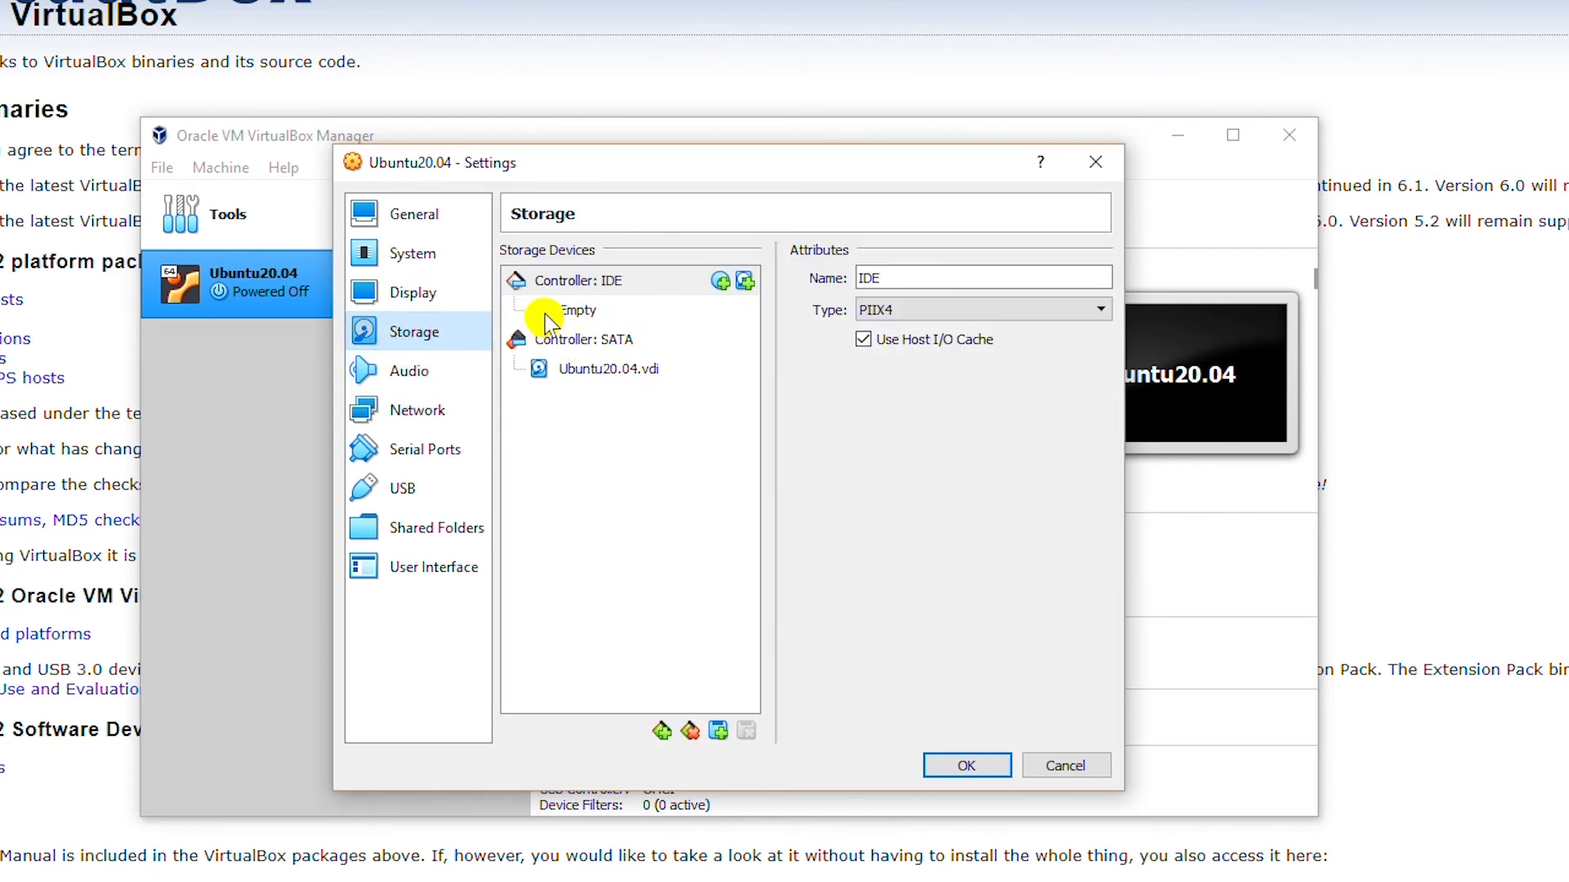
- Load F:\ISO\ubuntu-20.04.2.0-desktop-amd64.iso into the empty IDE optical drive and save the settings
{"action": "left_click", "coordinate": [577, 310]}
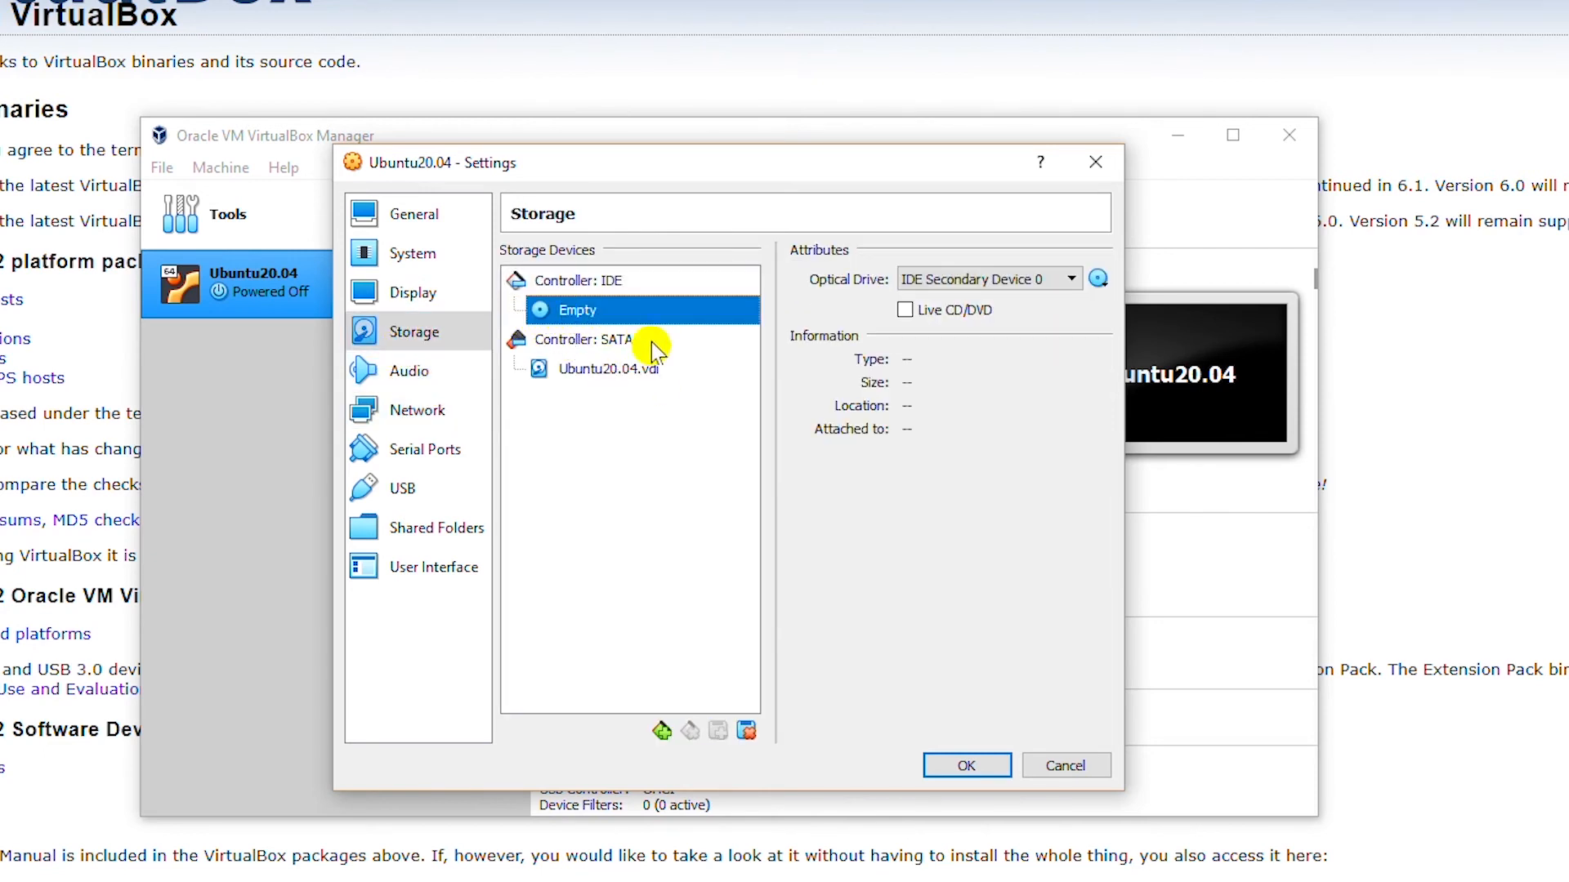
{"action": "left_click", "coordinate": [1098, 280]}
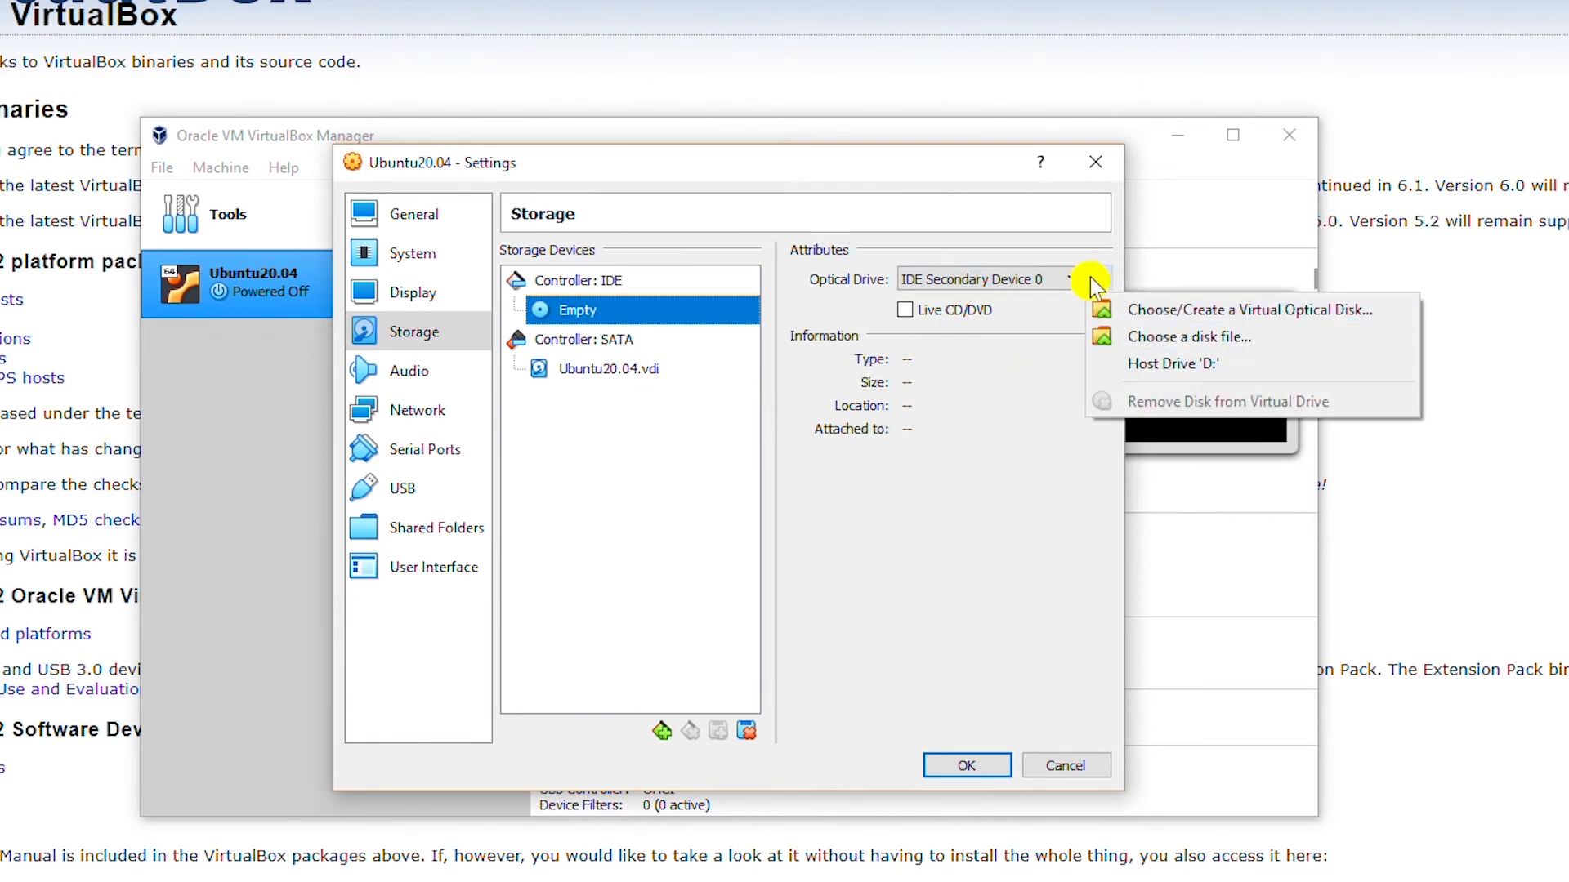
{"action": "left_click", "coordinate": [1288, 342]}
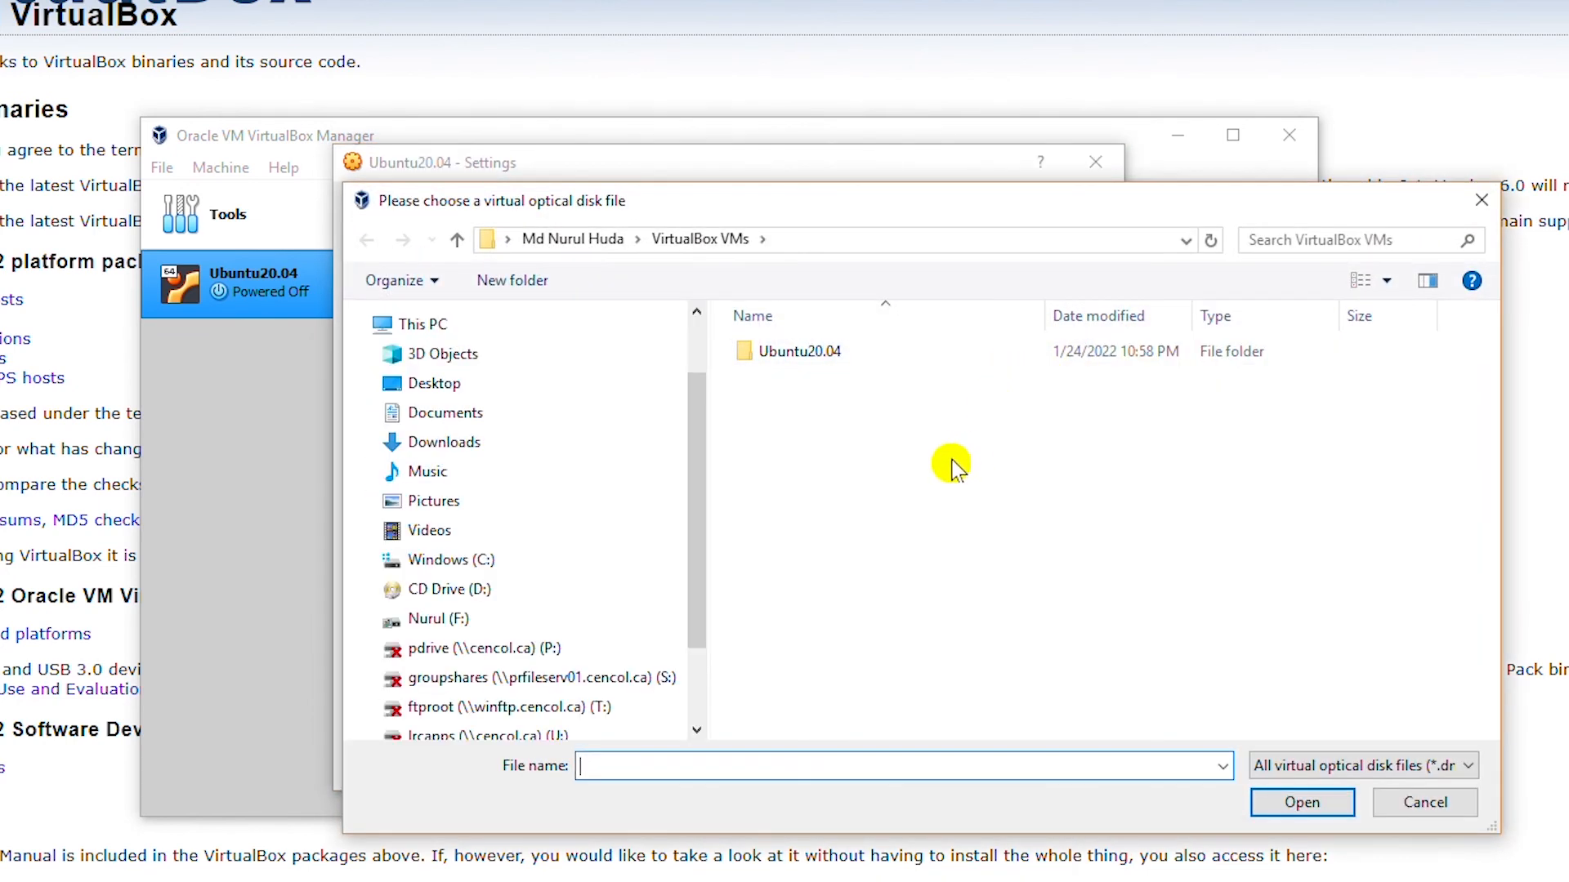
{"action": "left_click", "coordinate": [442, 623]}
{"action": "double_click", "coordinate": [764, 562]}
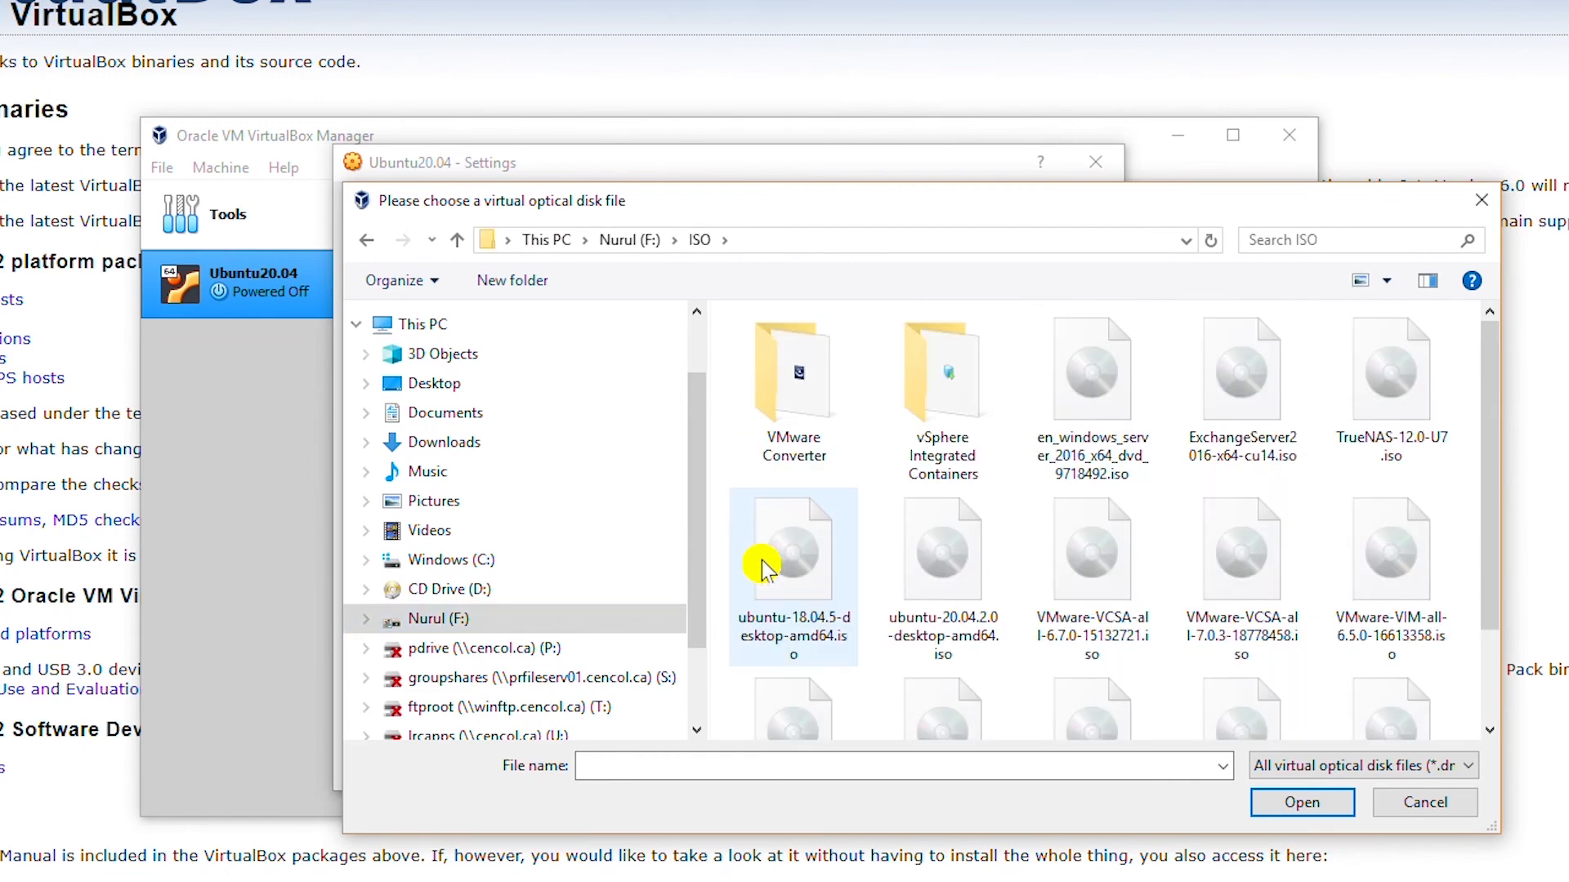
{"action": "double_click", "coordinate": [962, 611]}
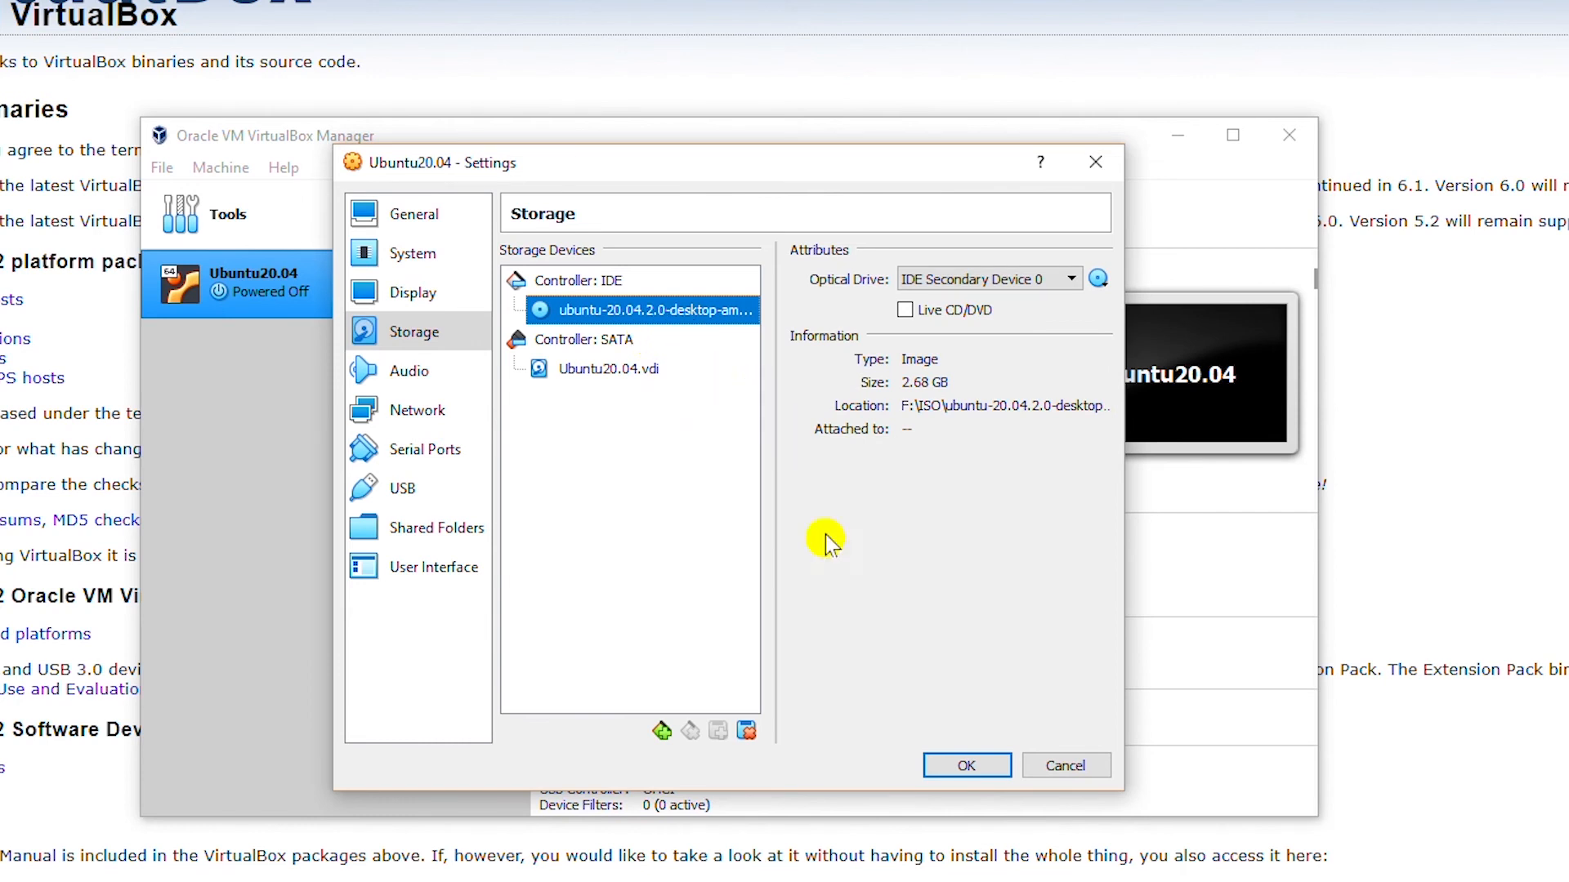
{"action": "left_click", "coordinate": [967, 767]}
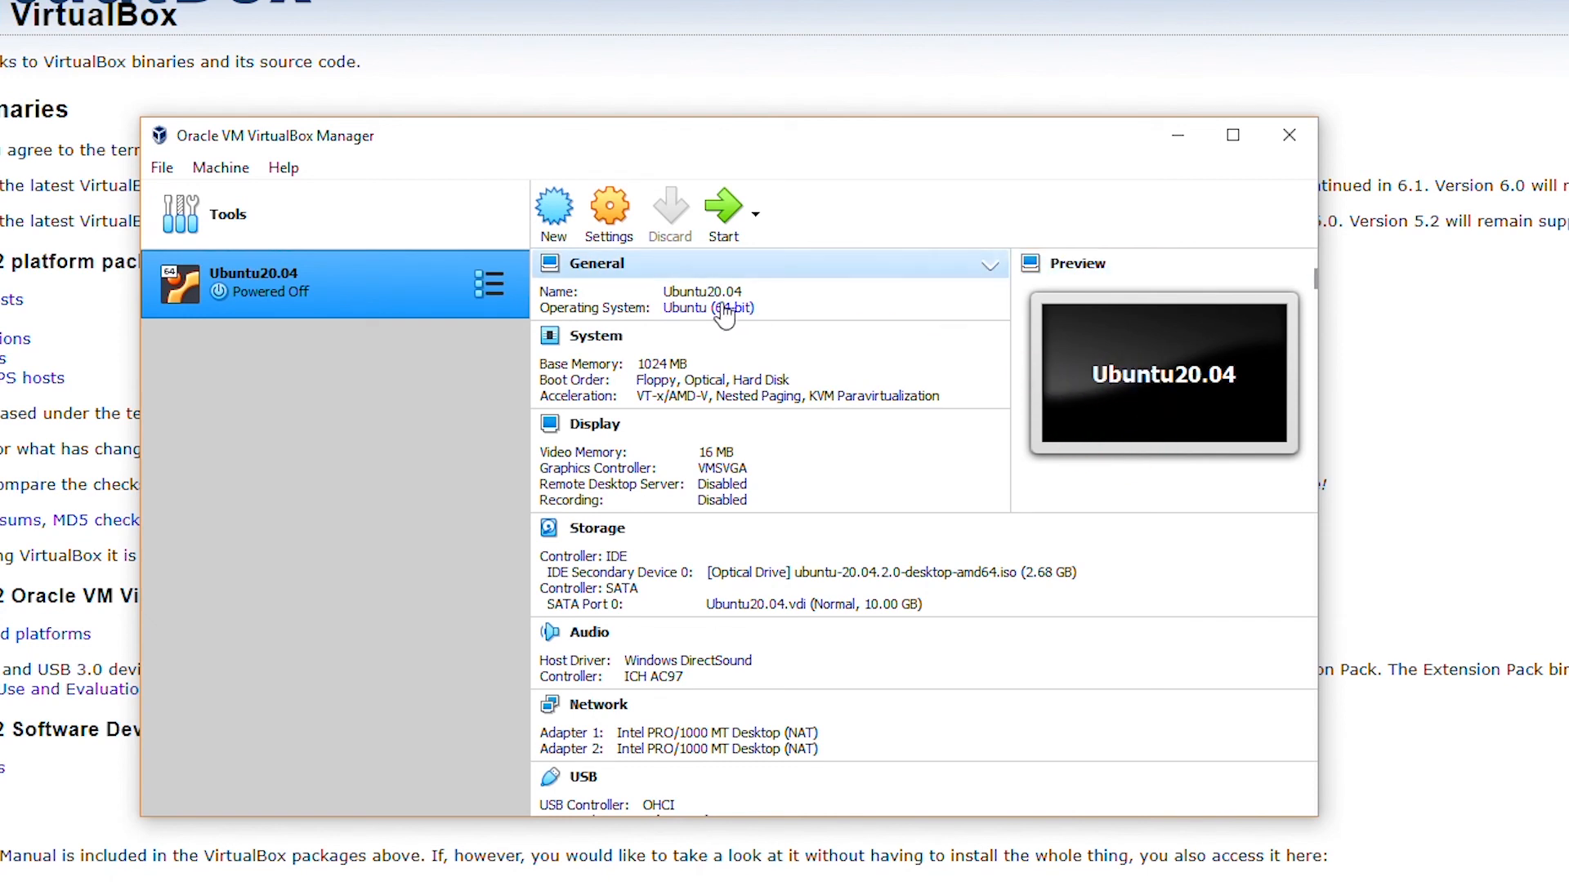
- Start Ubuntu20.04, let it boot to the installer Welcome screen, and close the mouse integration notice
{"action": "left_click", "coordinate": [719, 219]}
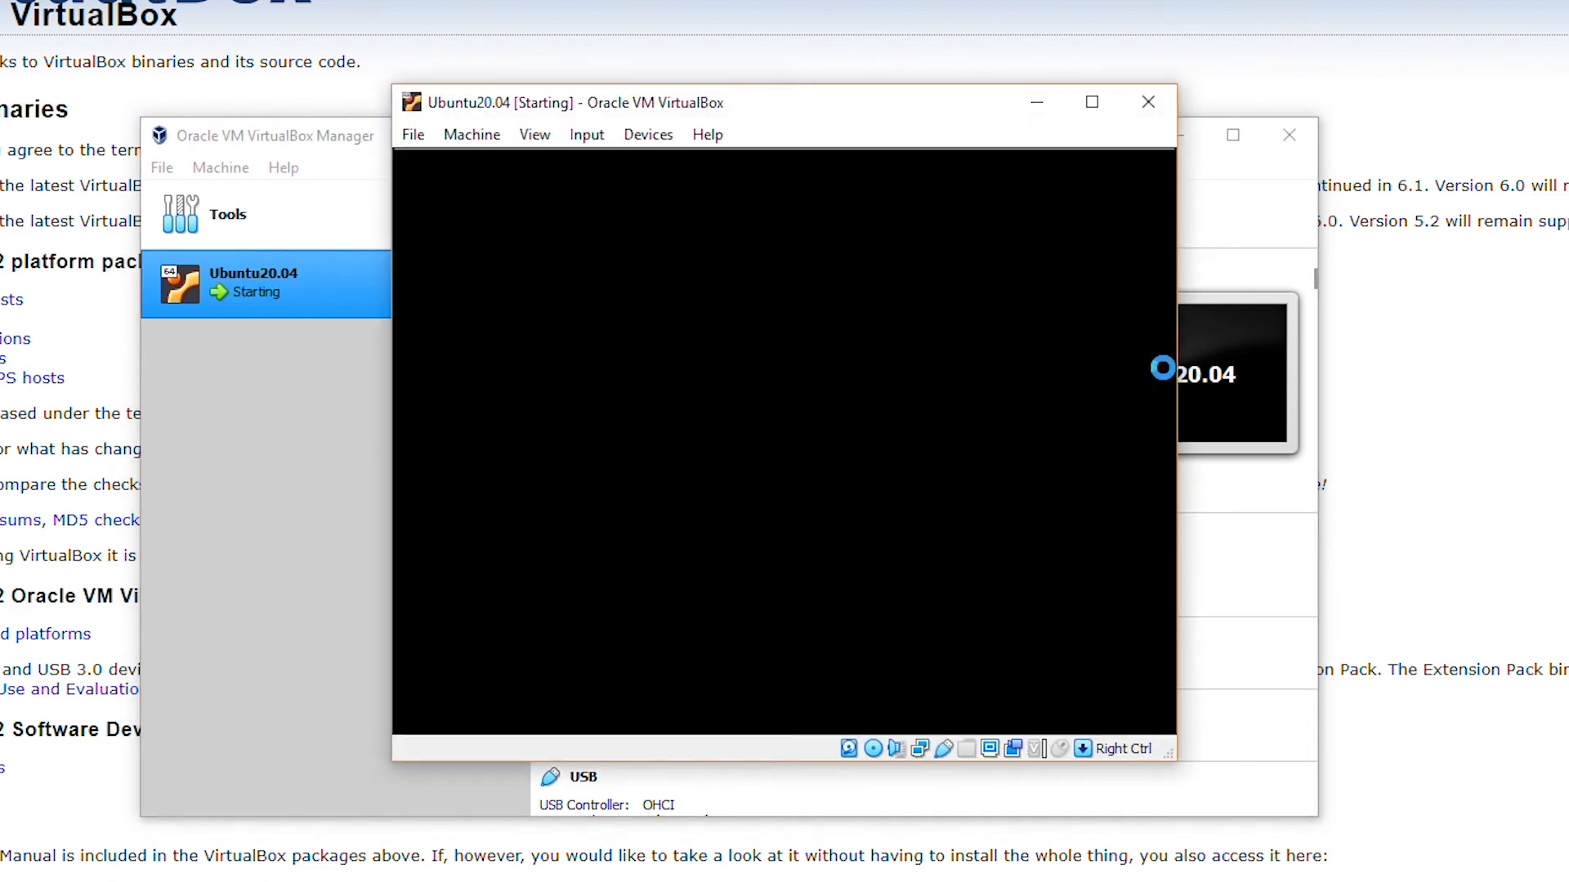
{"action": "left_click", "coordinate": [905, 327]}
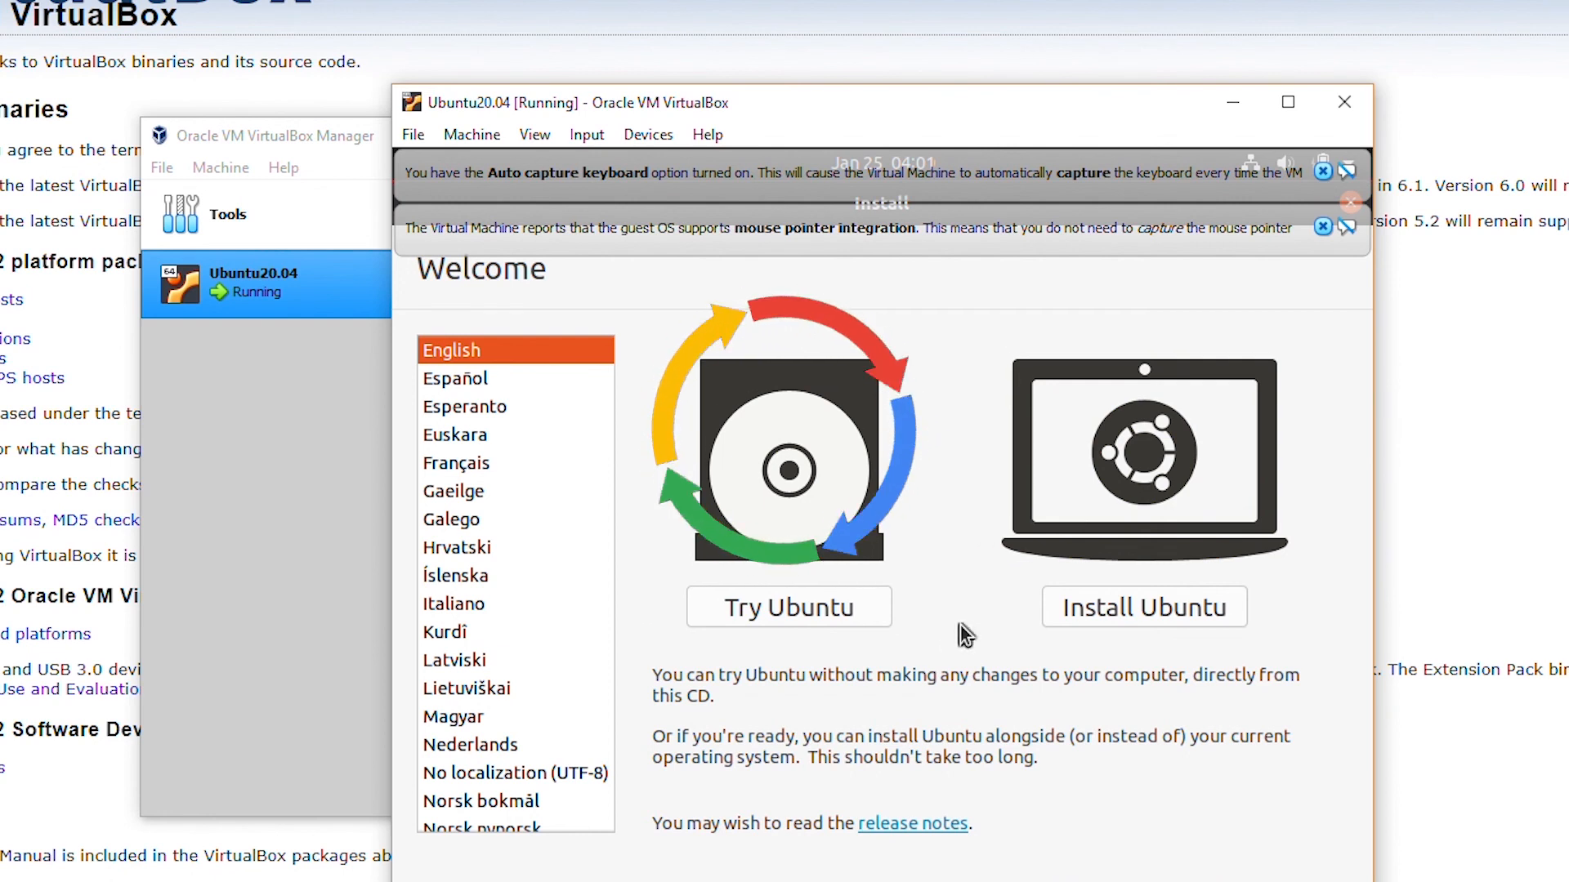
{"action": "left_click", "coordinate": [1327, 233]}
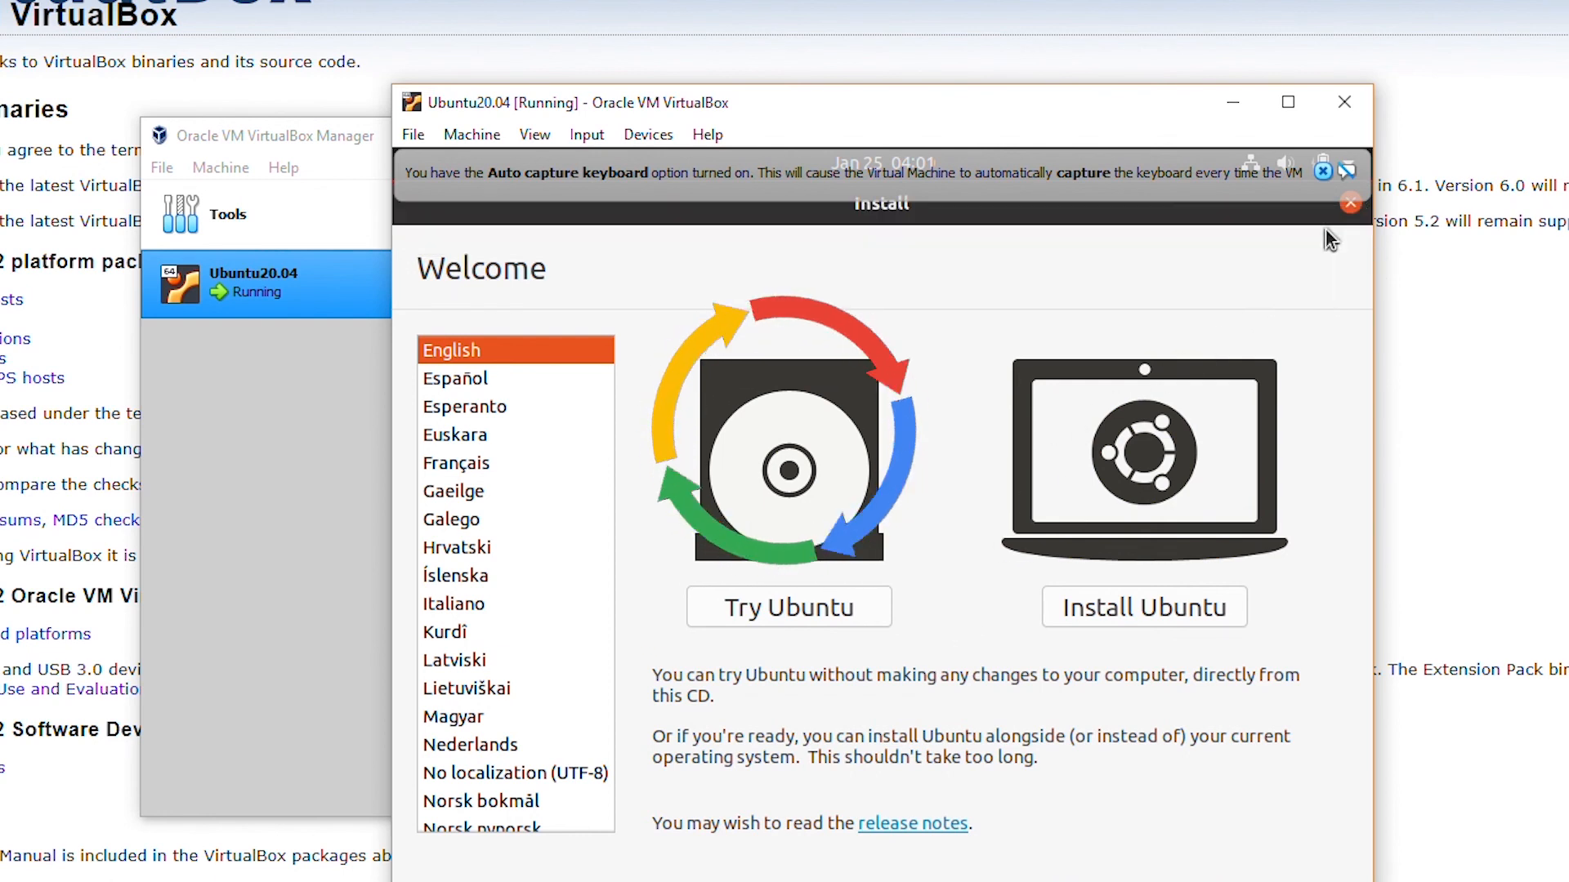